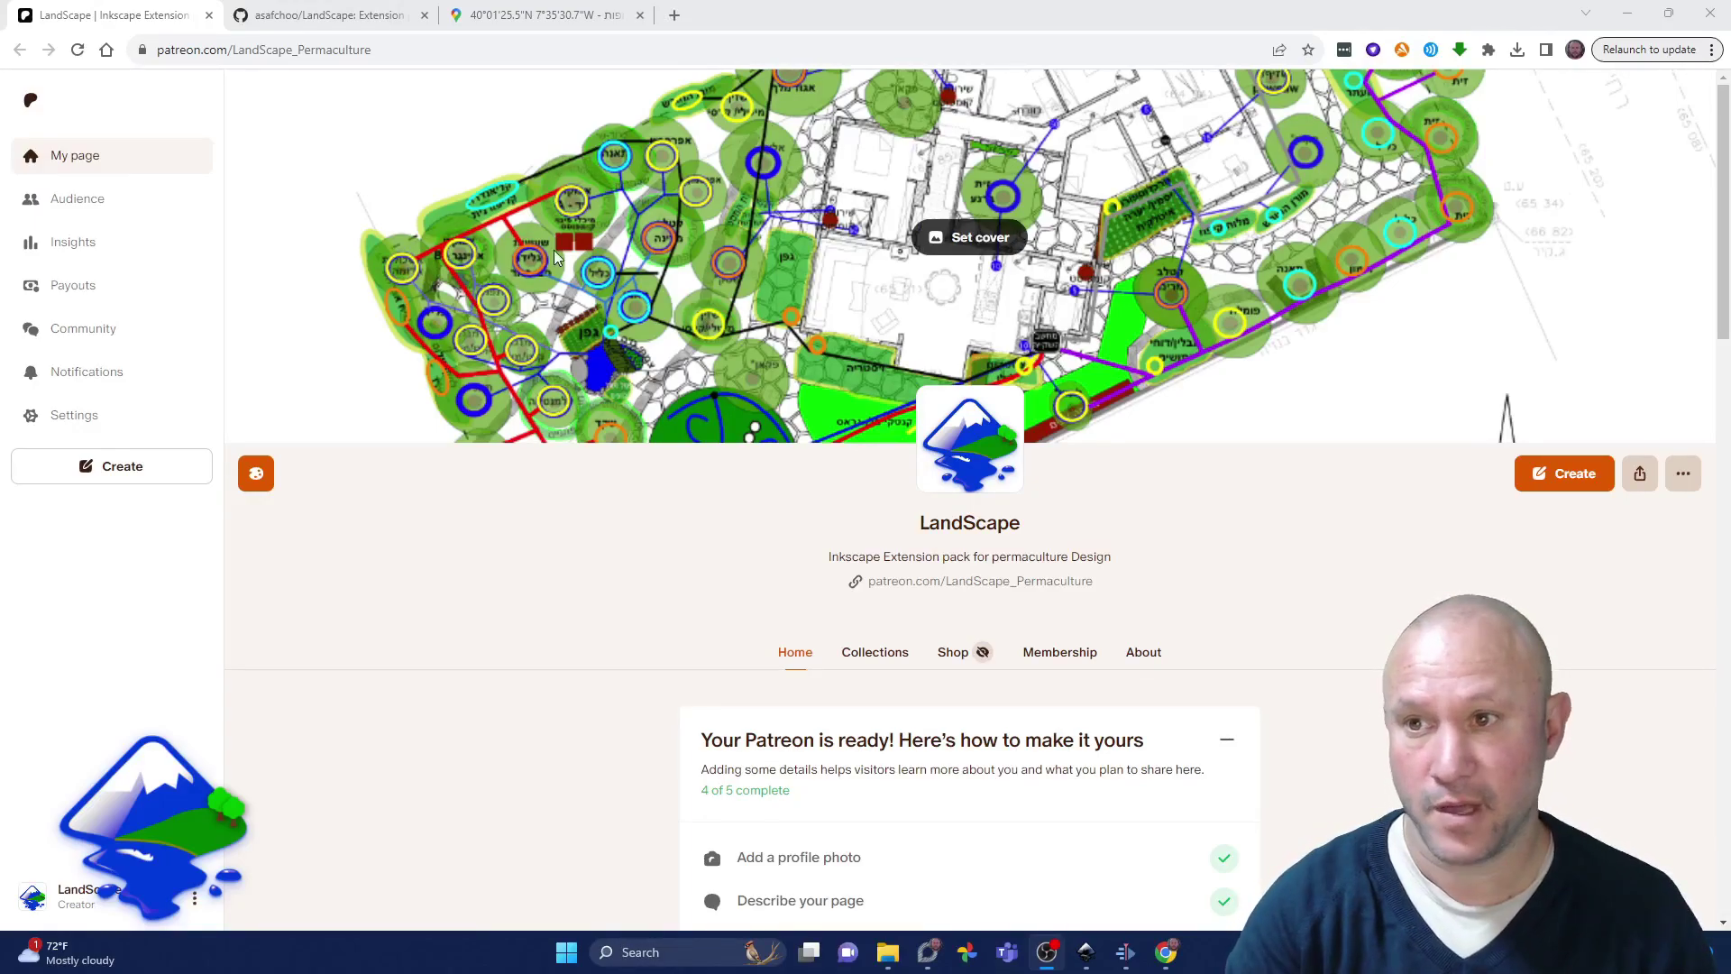
Step: In Google Maps, mark a point in the middle of the property and copy its coordinates, 40.025644, -7.575682
{"action": "left_click", "coordinate": [574, 18]}
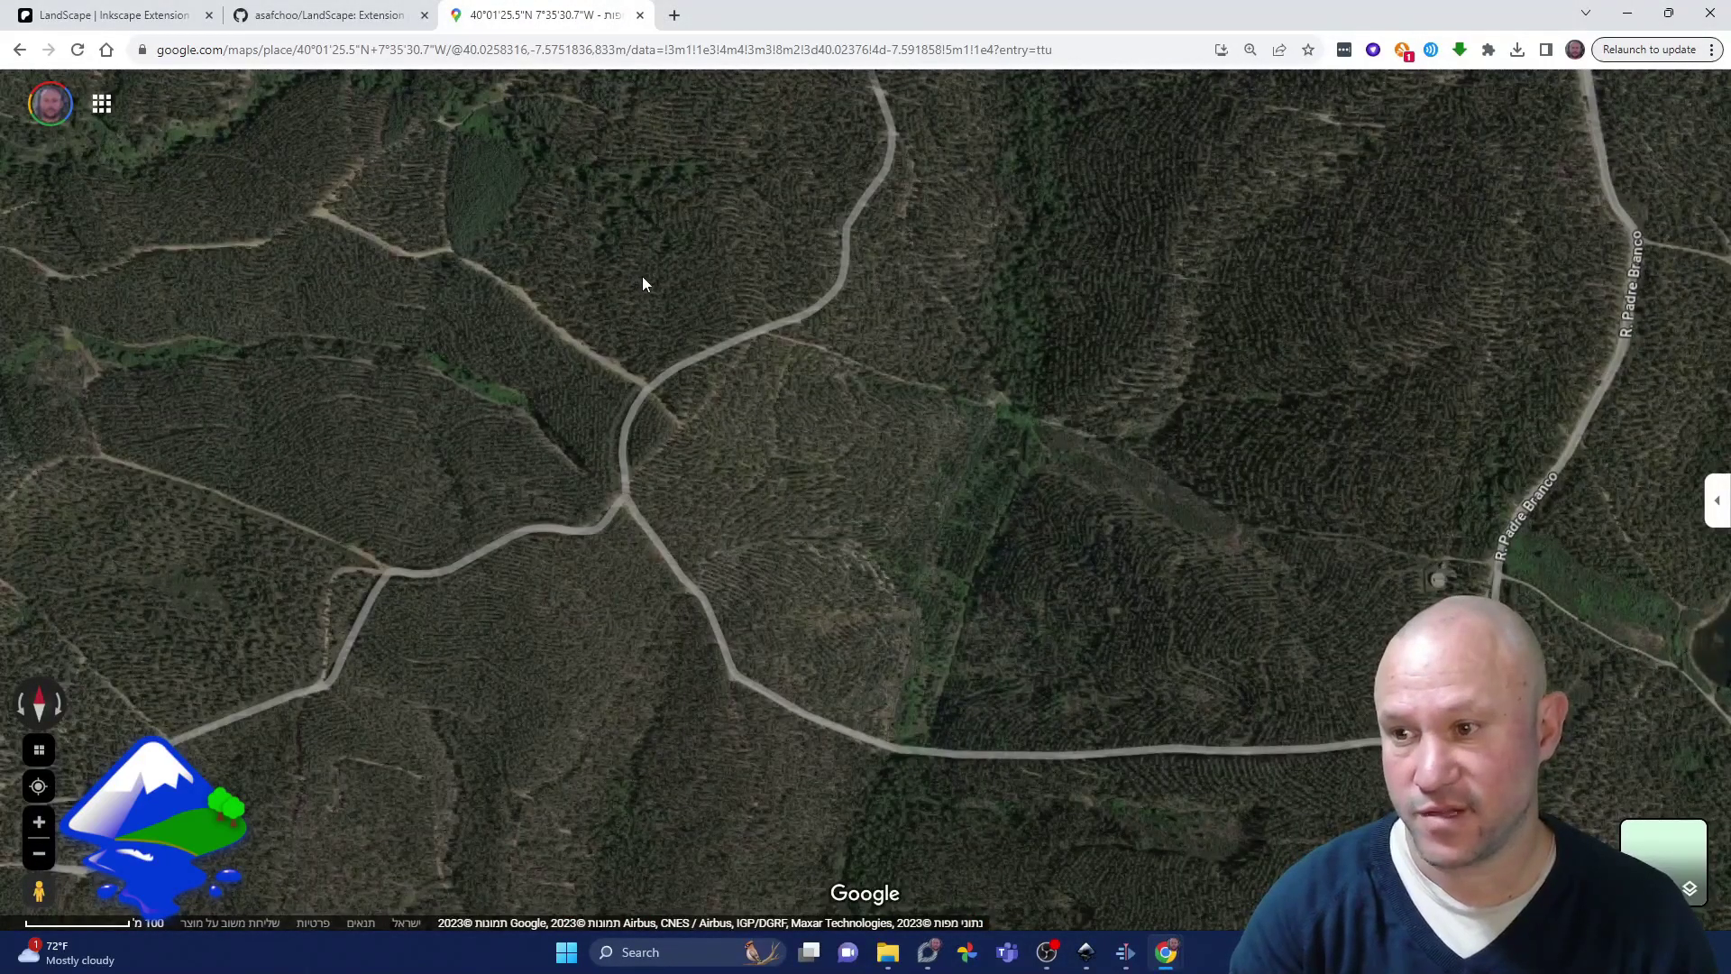
{"action": "left_click_drag", "start_coordinate": [642, 278], "coordinate": [649, 271]}
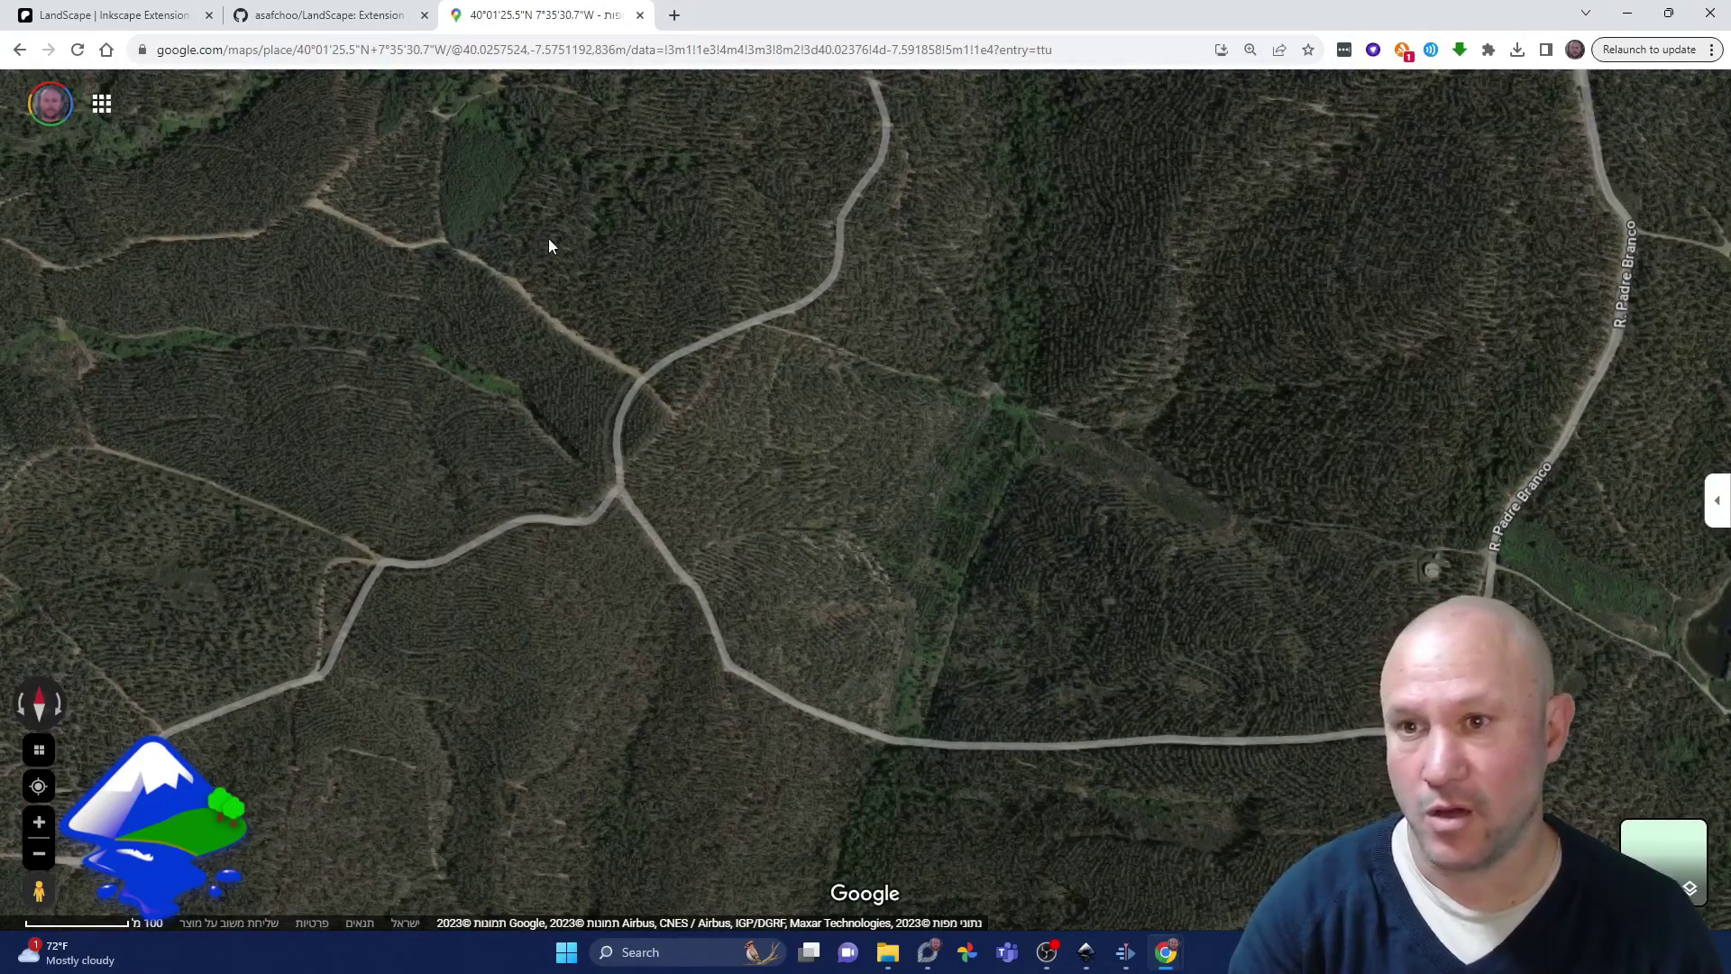
{"action": "left_click_drag", "start_coordinate": [550, 245], "coordinate": [563, 248]}
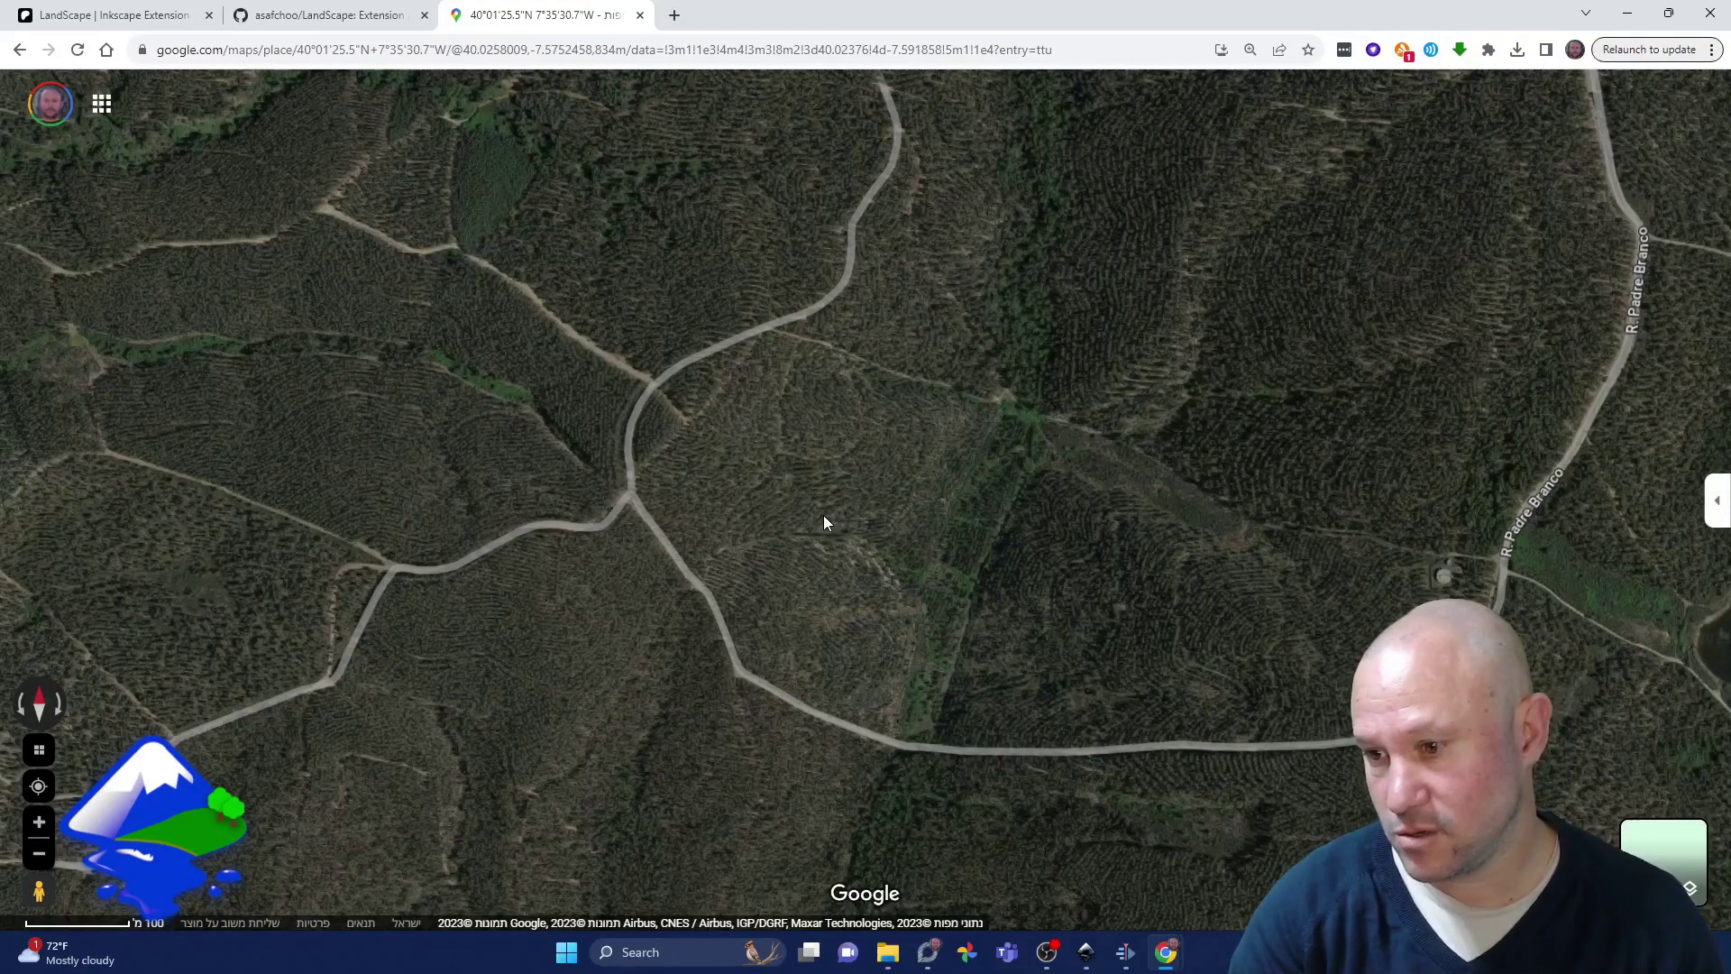
{"action": "left_click_drag", "start_coordinate": [819, 512], "coordinate": [826, 487]}
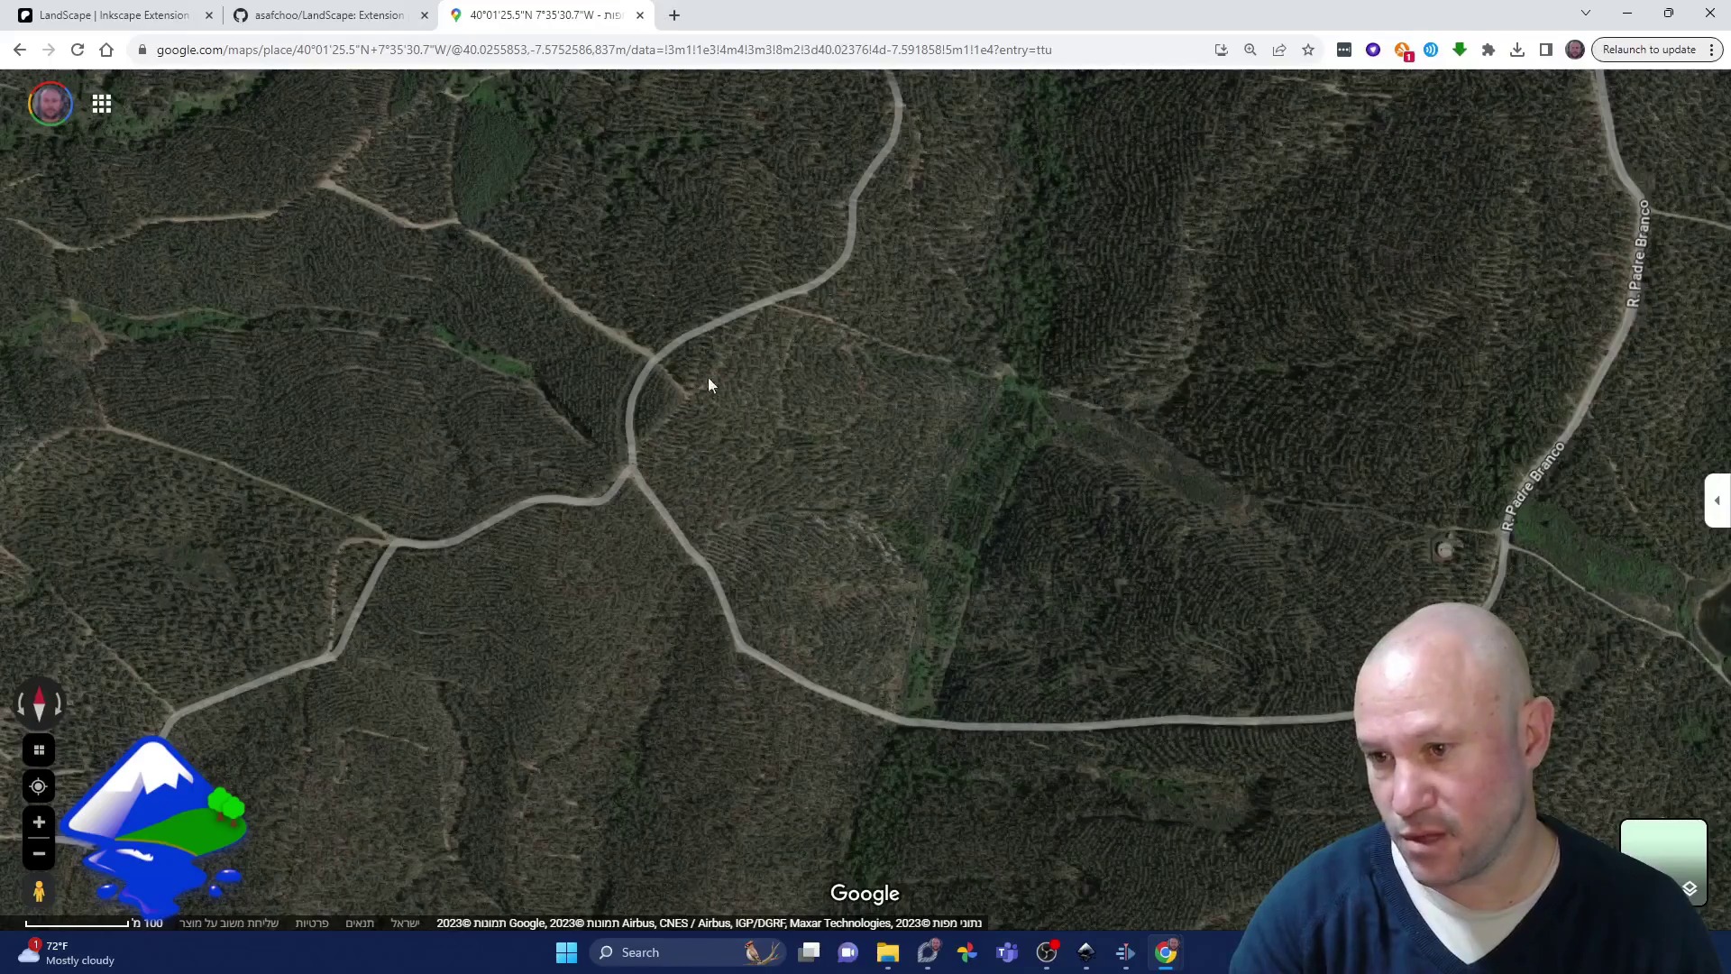
{"action": "left_click_drag", "start_coordinate": [826, 510], "coordinate": [811, 507]}
{"action": "left_click", "coordinate": [837, 490]}
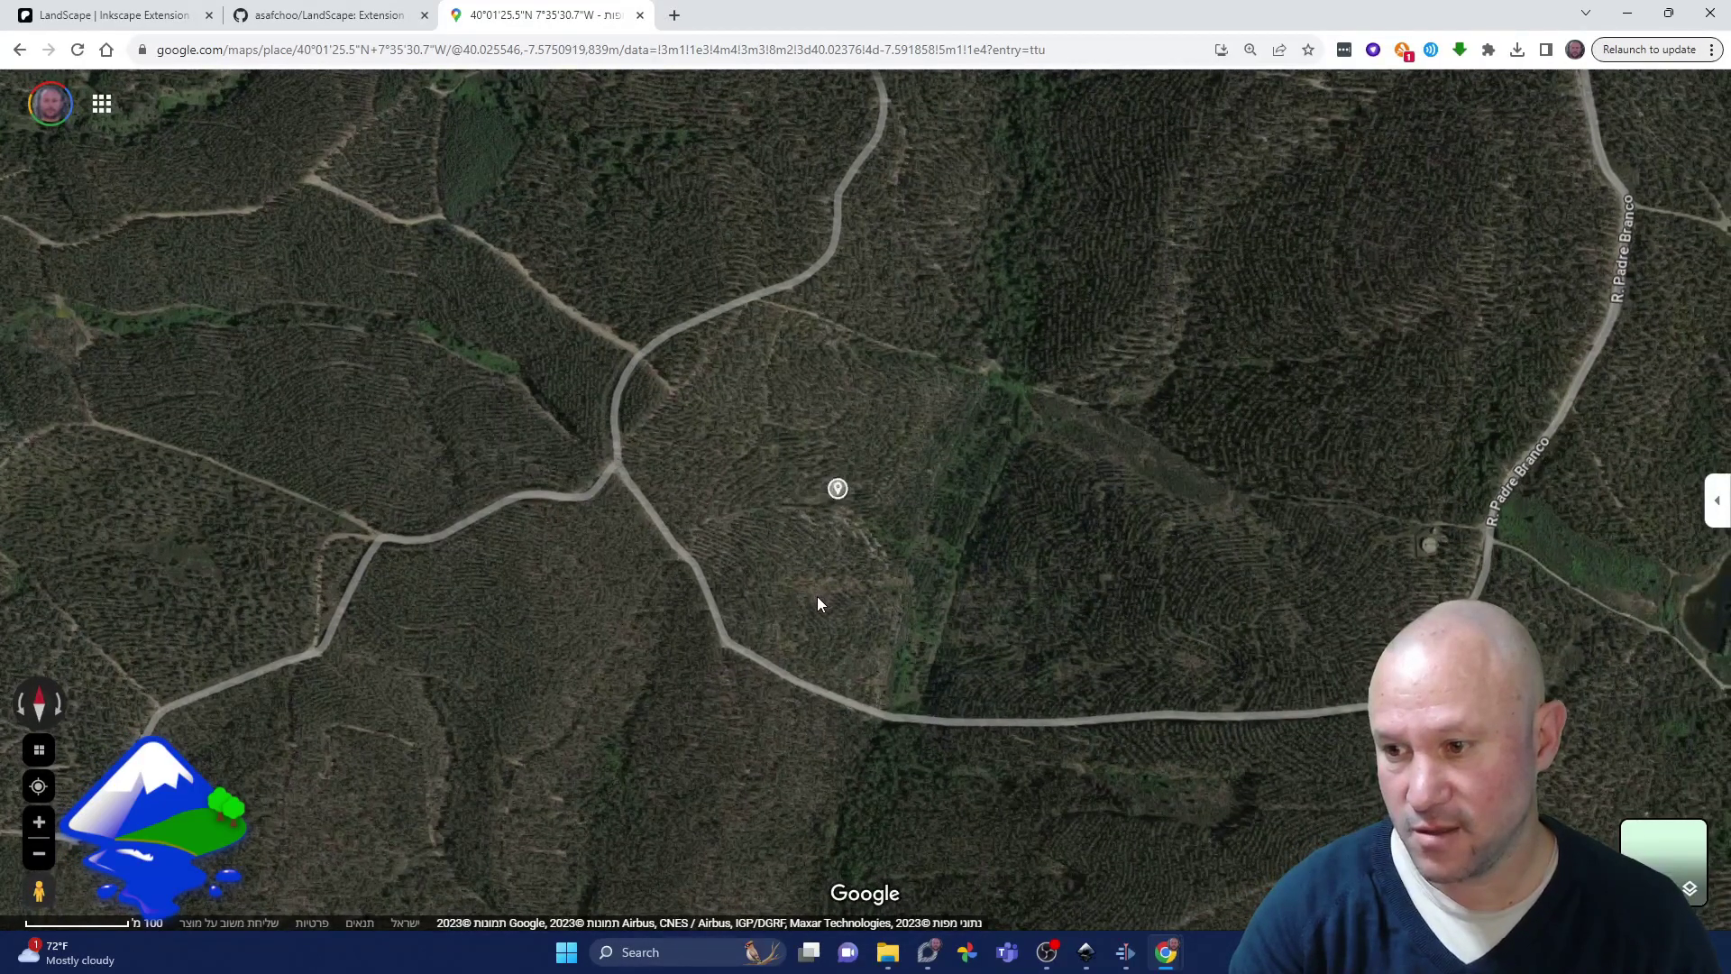
{"action": "left_click_drag", "start_coordinate": [943, 889], "coordinate": [815, 889]}
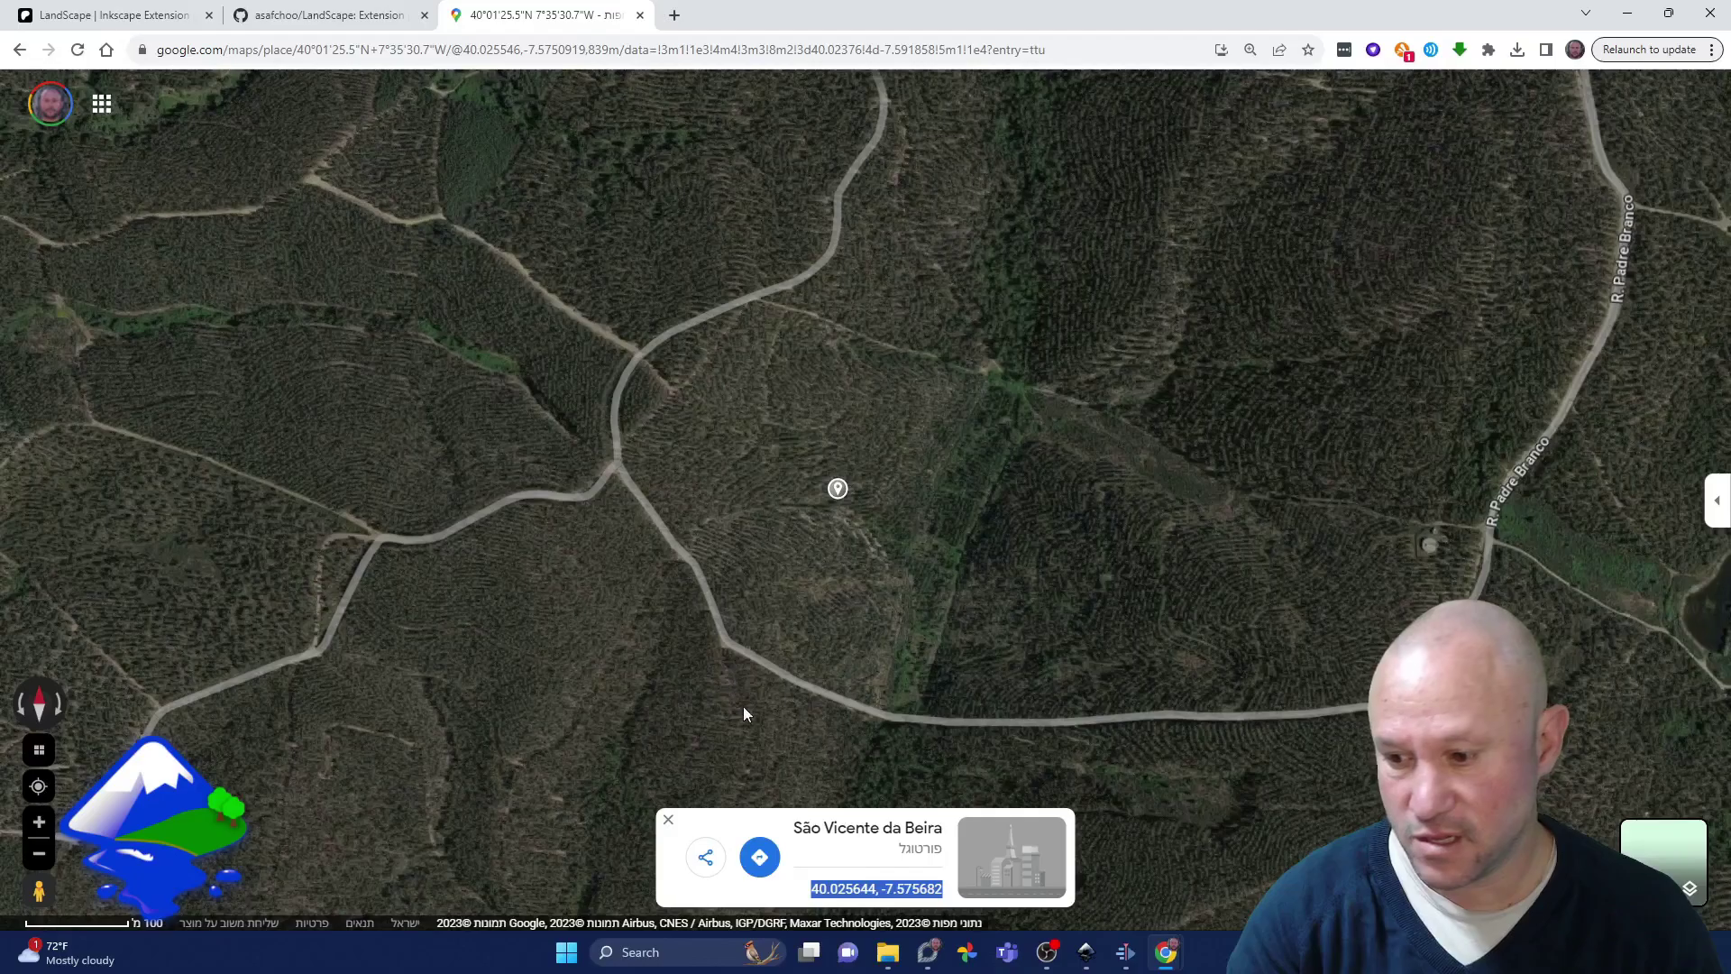
Step: Switch to Inkscape and open the LandScape extension's Primary Data settings, moving the dialog clear of the page
{"action": "left_click", "coordinate": [1086, 954]}
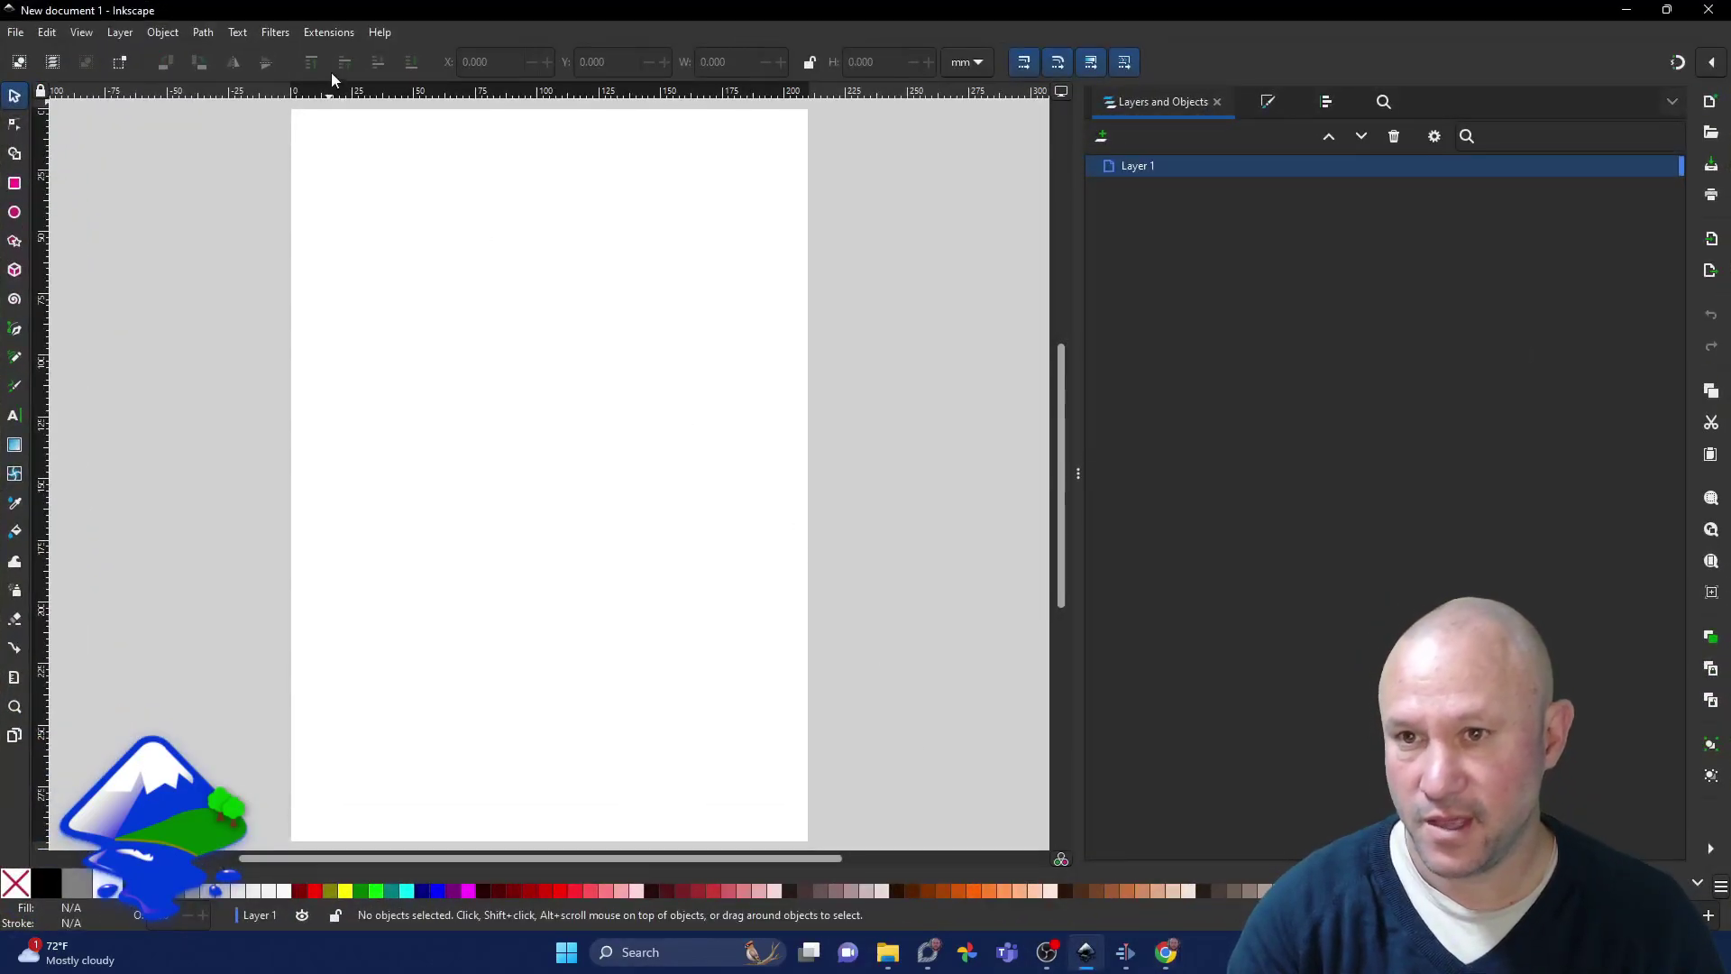
{"action": "left_click", "coordinate": [330, 33]}
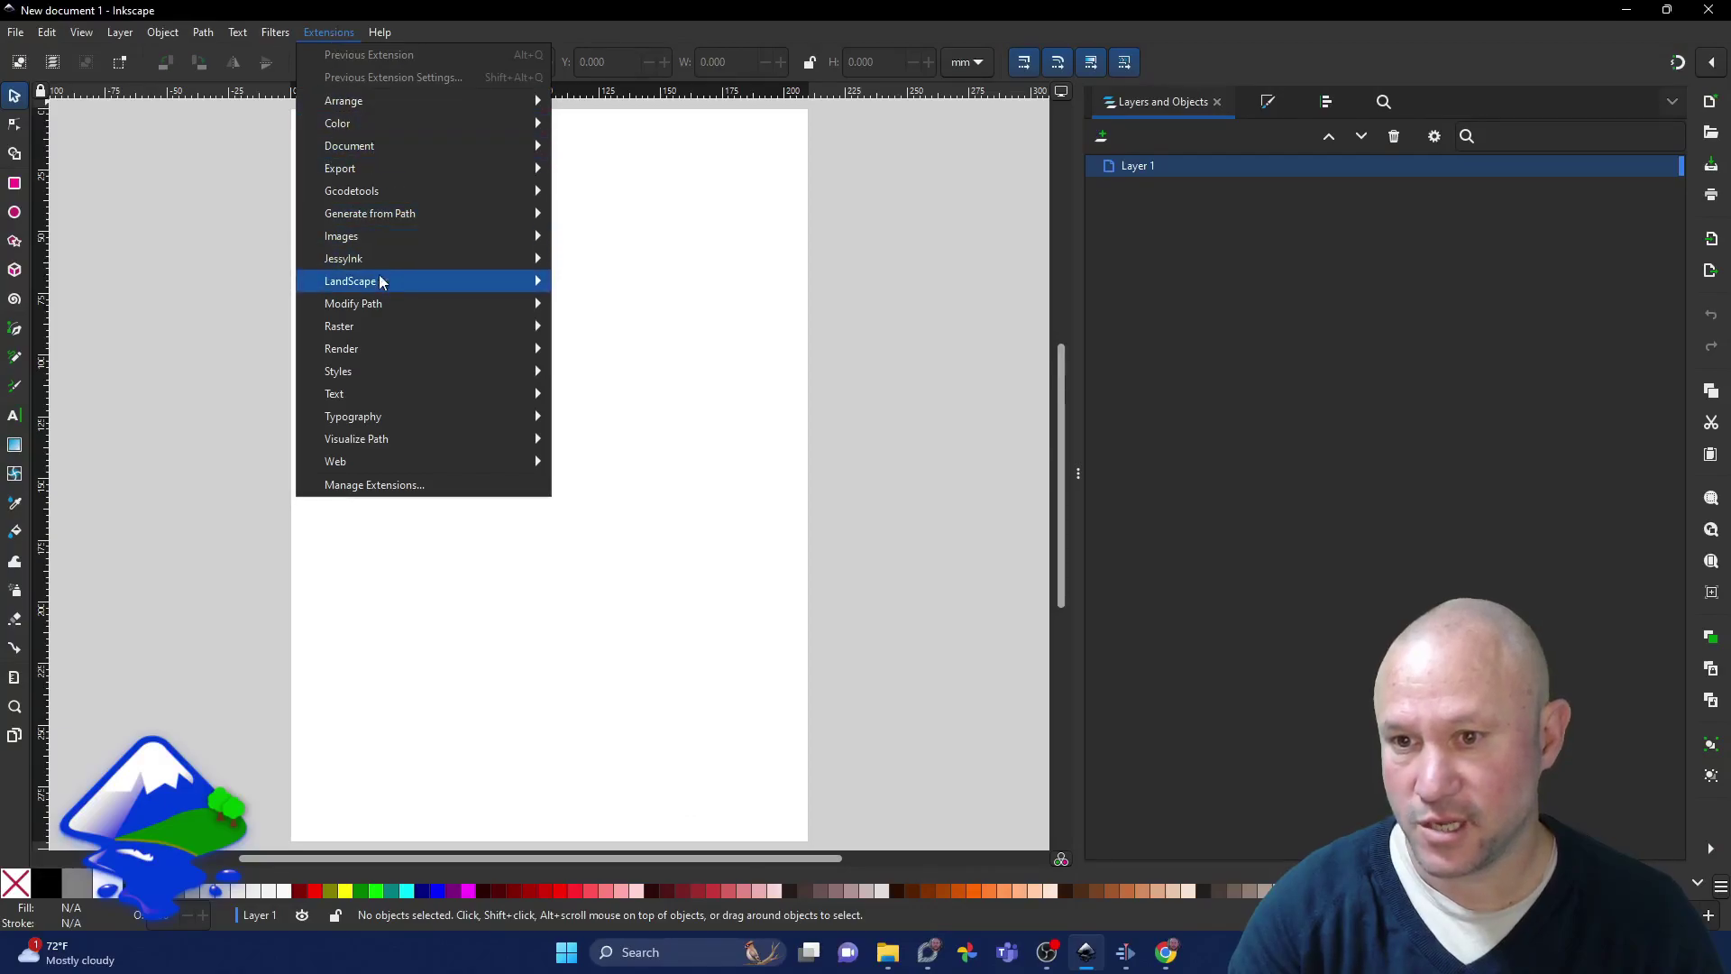
{"action": "mouse_move", "coordinate": [386, 285]}
{"action": "left_click", "coordinate": [608, 283]}
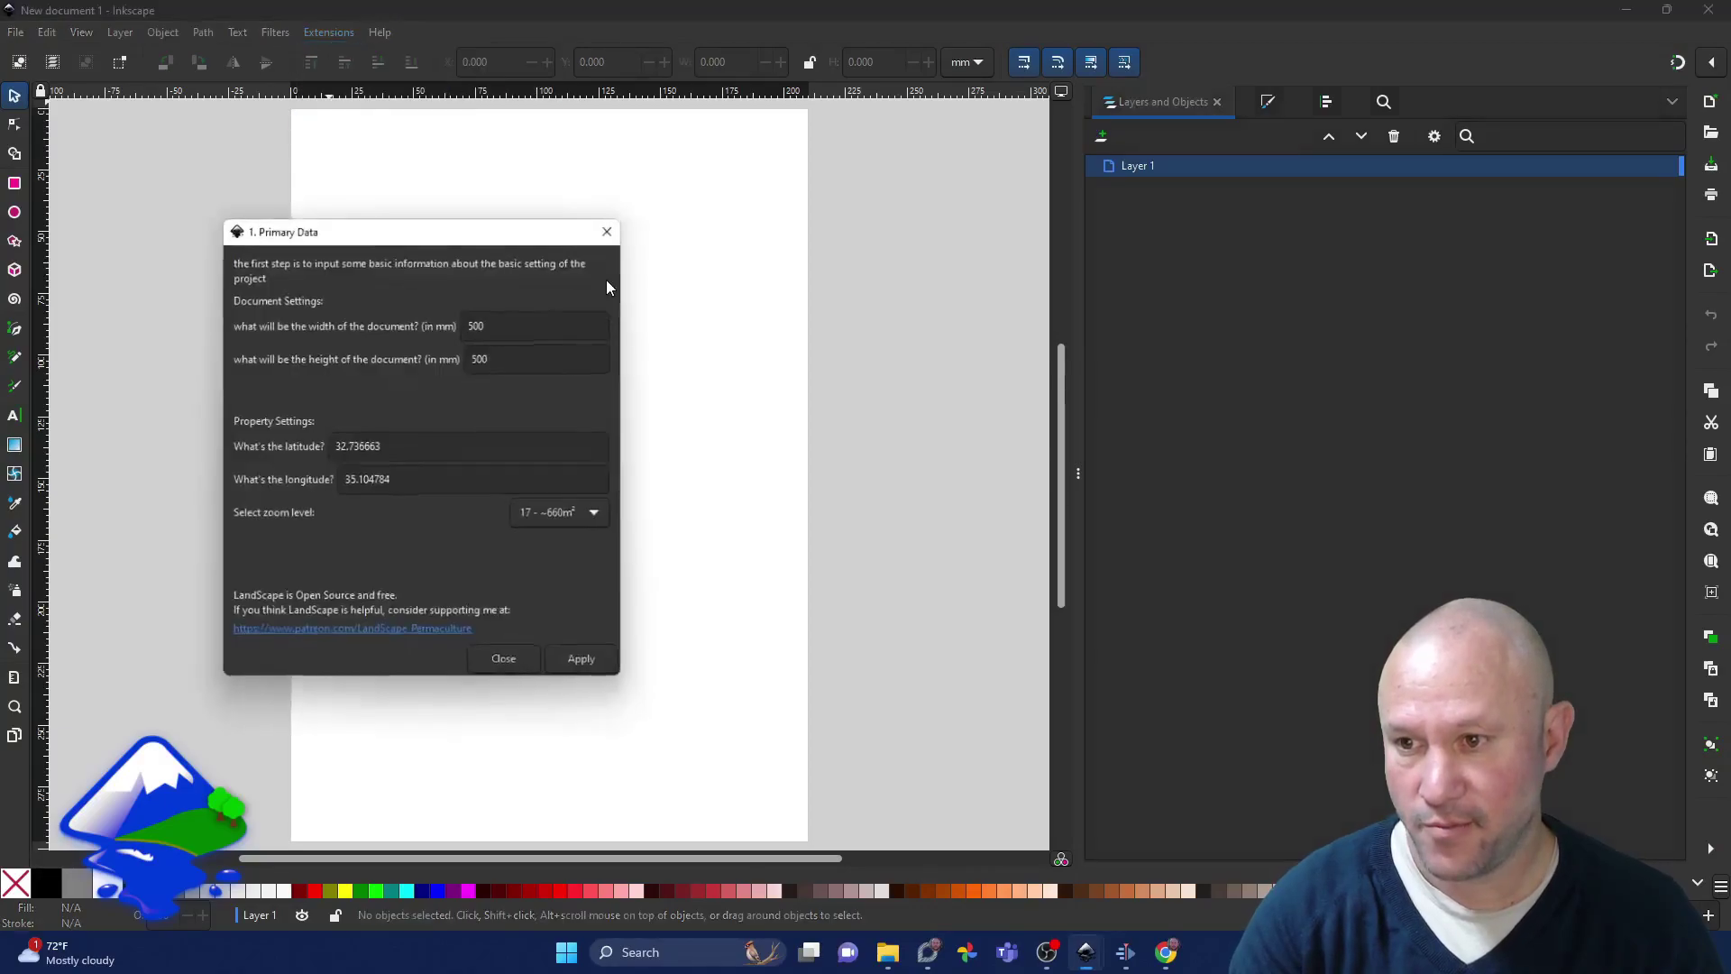
{"action": "left_click_drag", "start_coordinate": [460, 233], "coordinate": [1128, 259]}
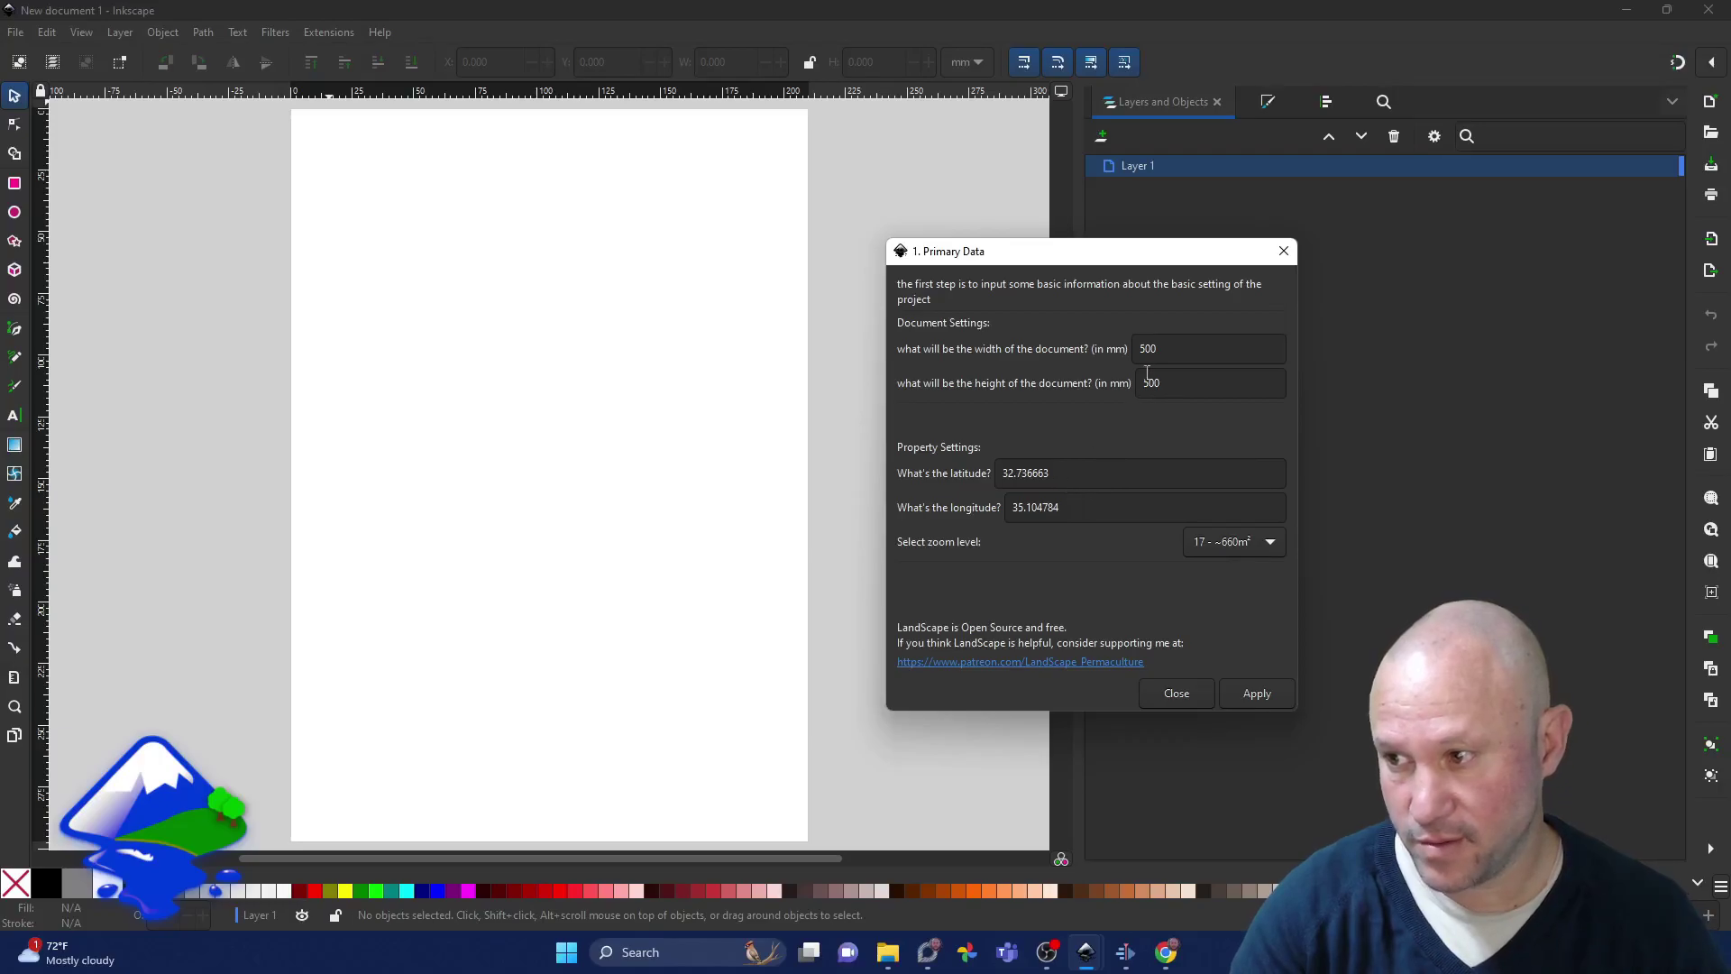
Step: Set the property's latitude to 40.025644 and its longitude to -7.575682 in the Primary Data settings
{"action": "left_click", "coordinate": [1091, 477]}
{"action": "key", "text": "ctrl+a"}
{"action": "type", "text": "40.025644, -7.575682"}
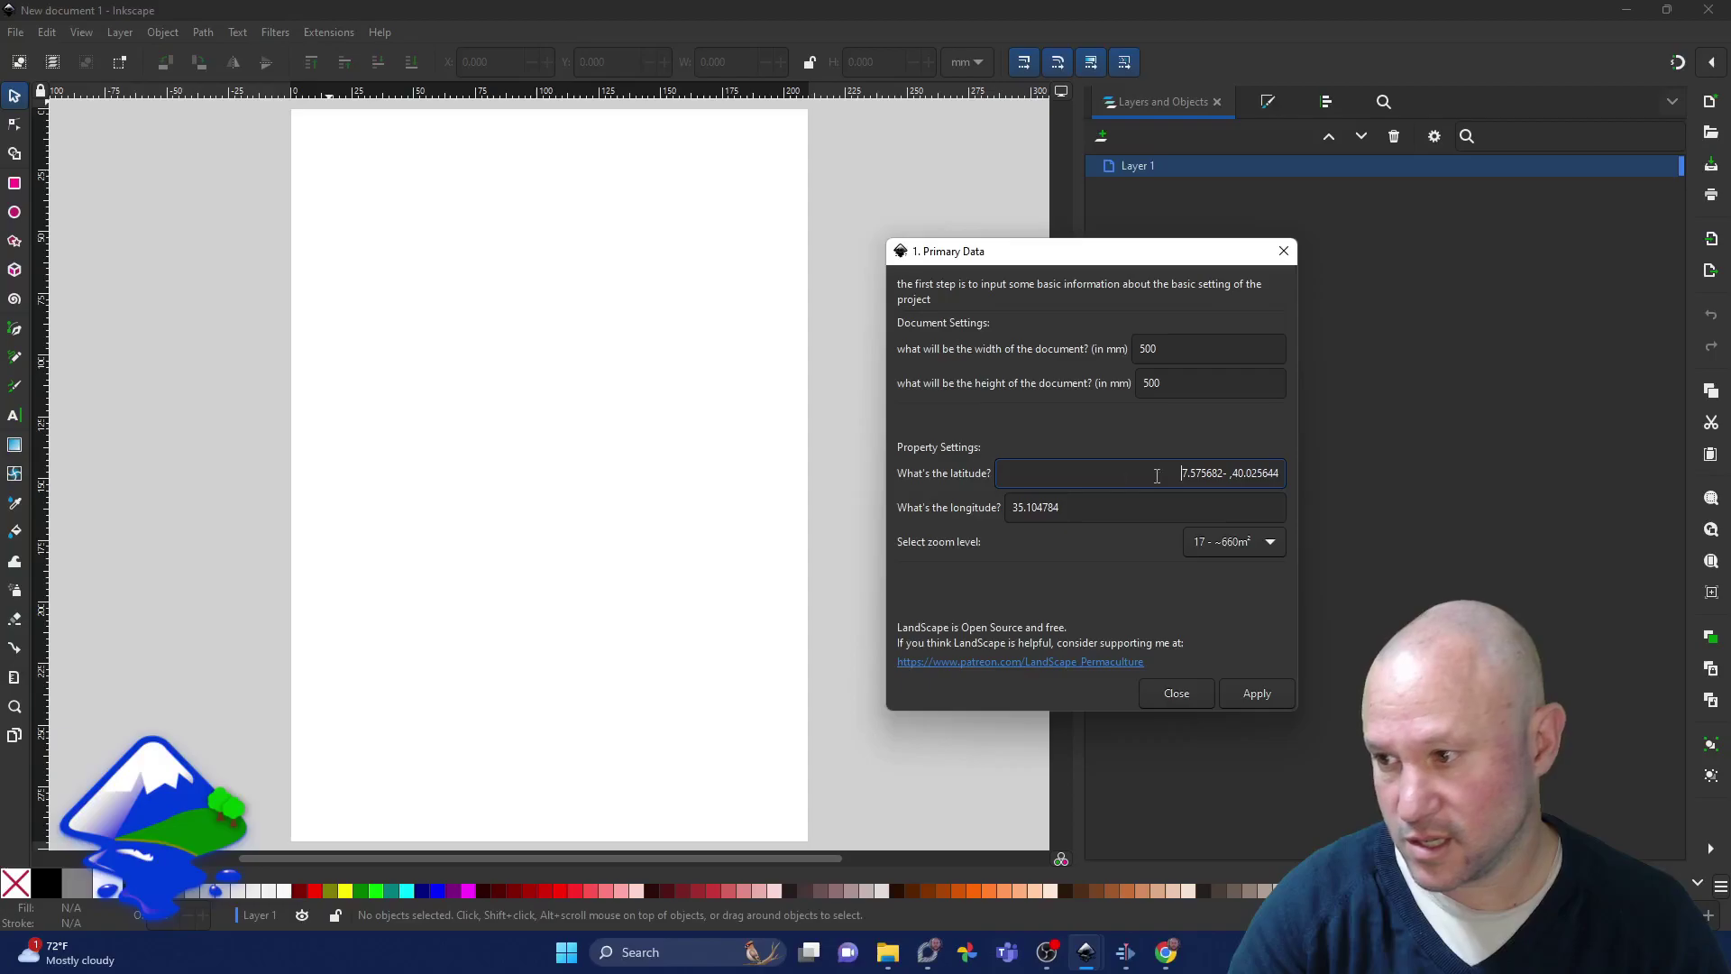
{"action": "left_click_drag", "start_coordinate": [1226, 474], "coordinate": [1170, 474]}
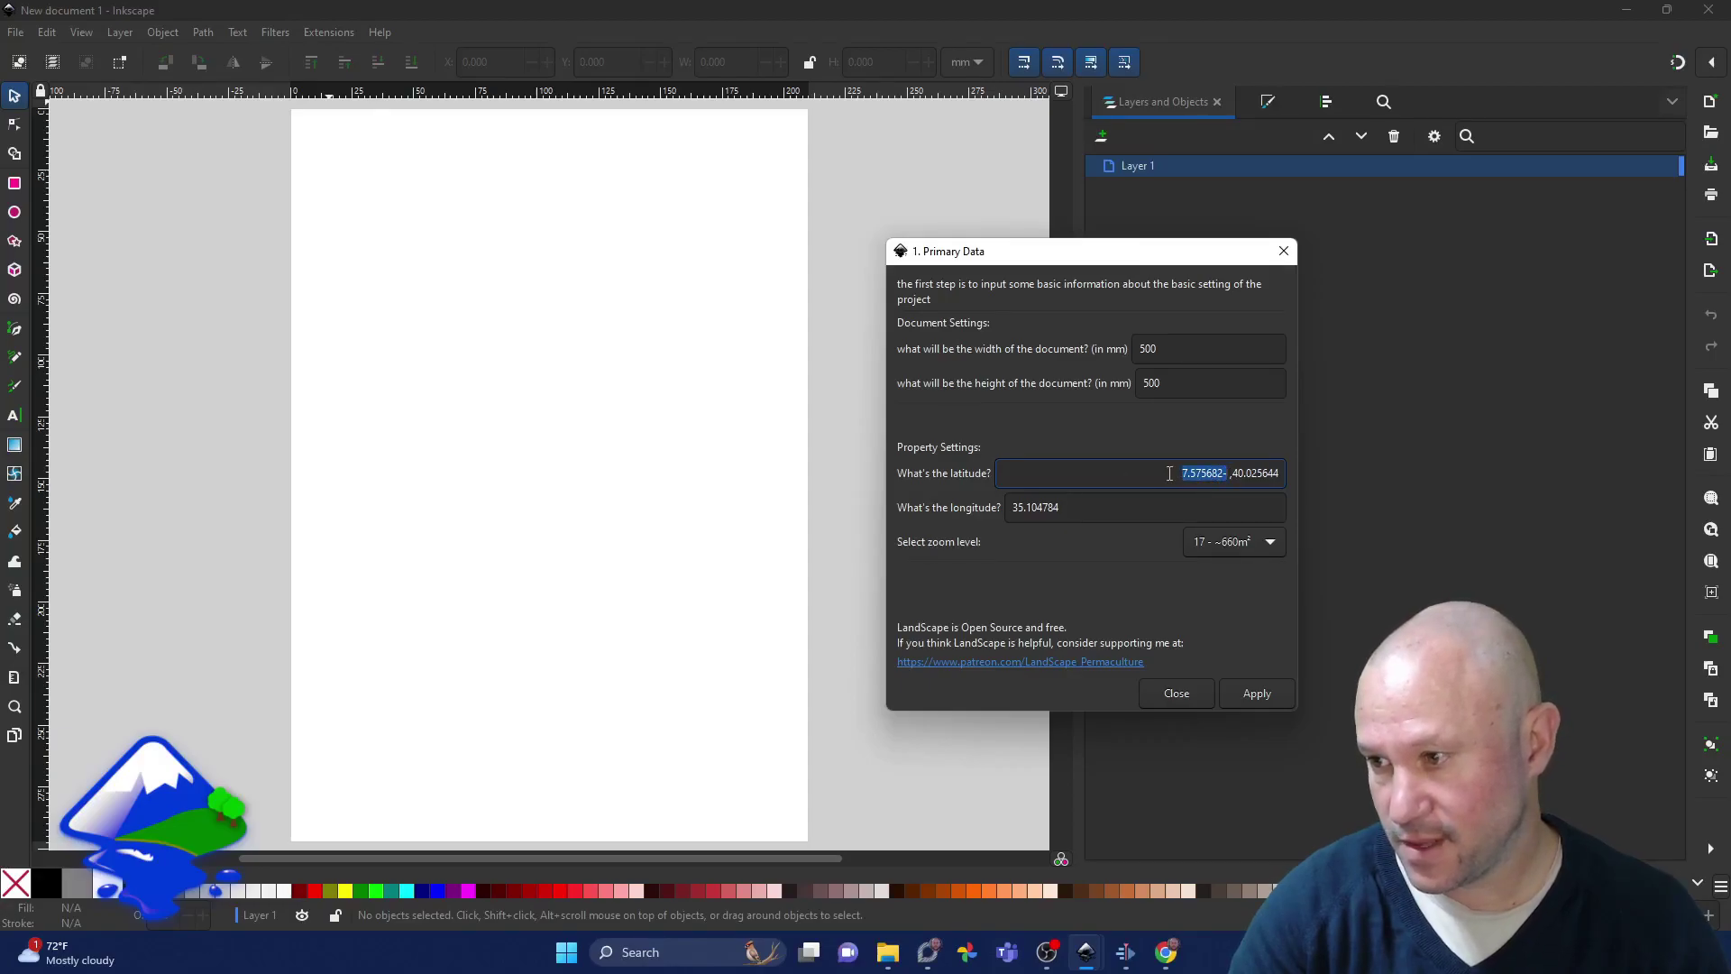
{"action": "key", "text": "BackSpace"}
{"action": "key", "text": "BackSpace"}
{"action": "key", "text": "BackSpace"}
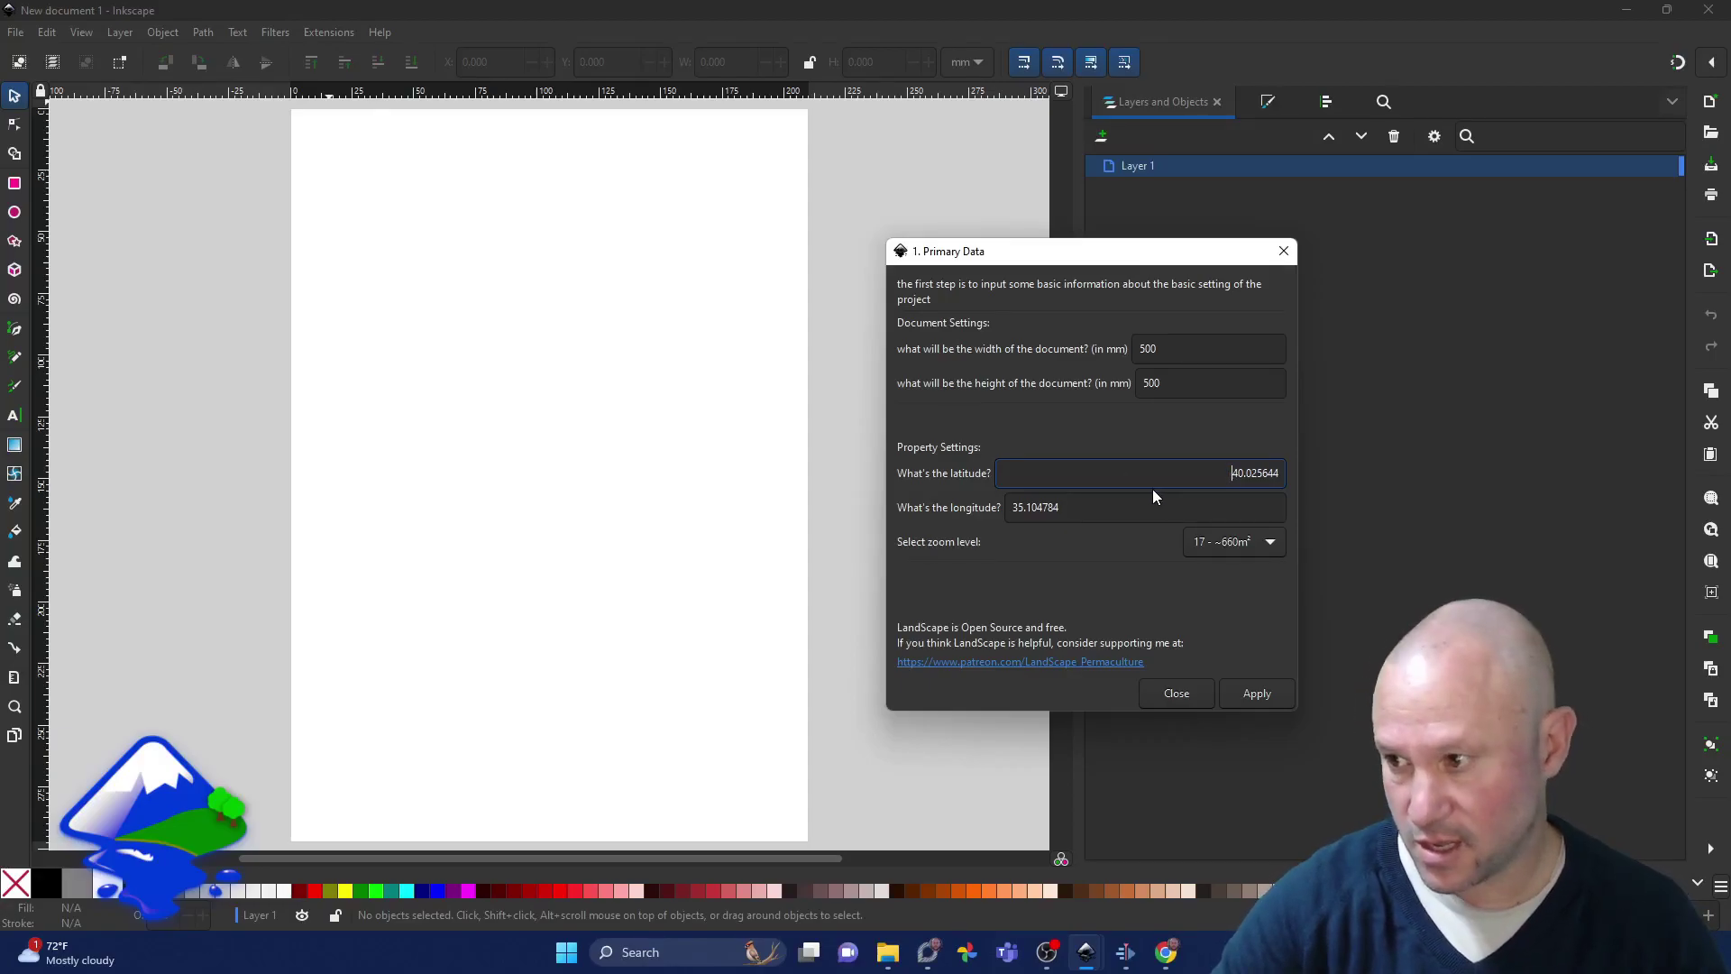
{"action": "key", "text": "Tab"}
{"action": "type", "text": "-7.575682"}
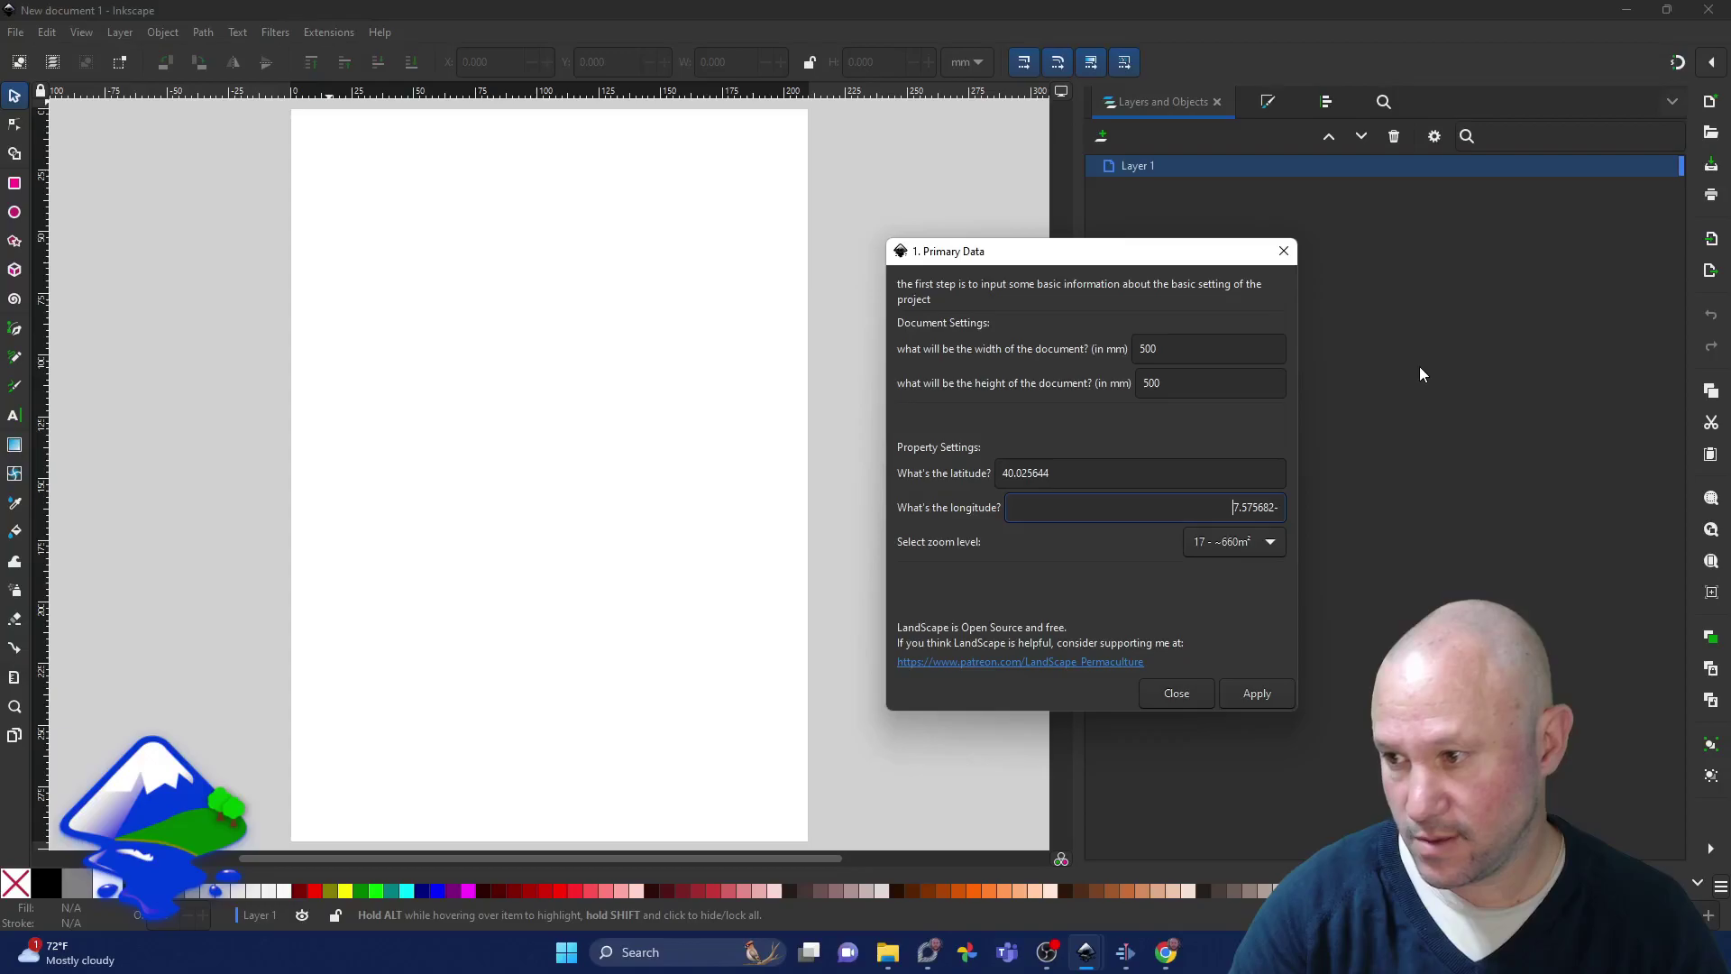
Step: Set the zoom level to 18 (~330m²), apply the primary data to the document and close the settings
{"action": "left_click", "coordinate": [1230, 543]}
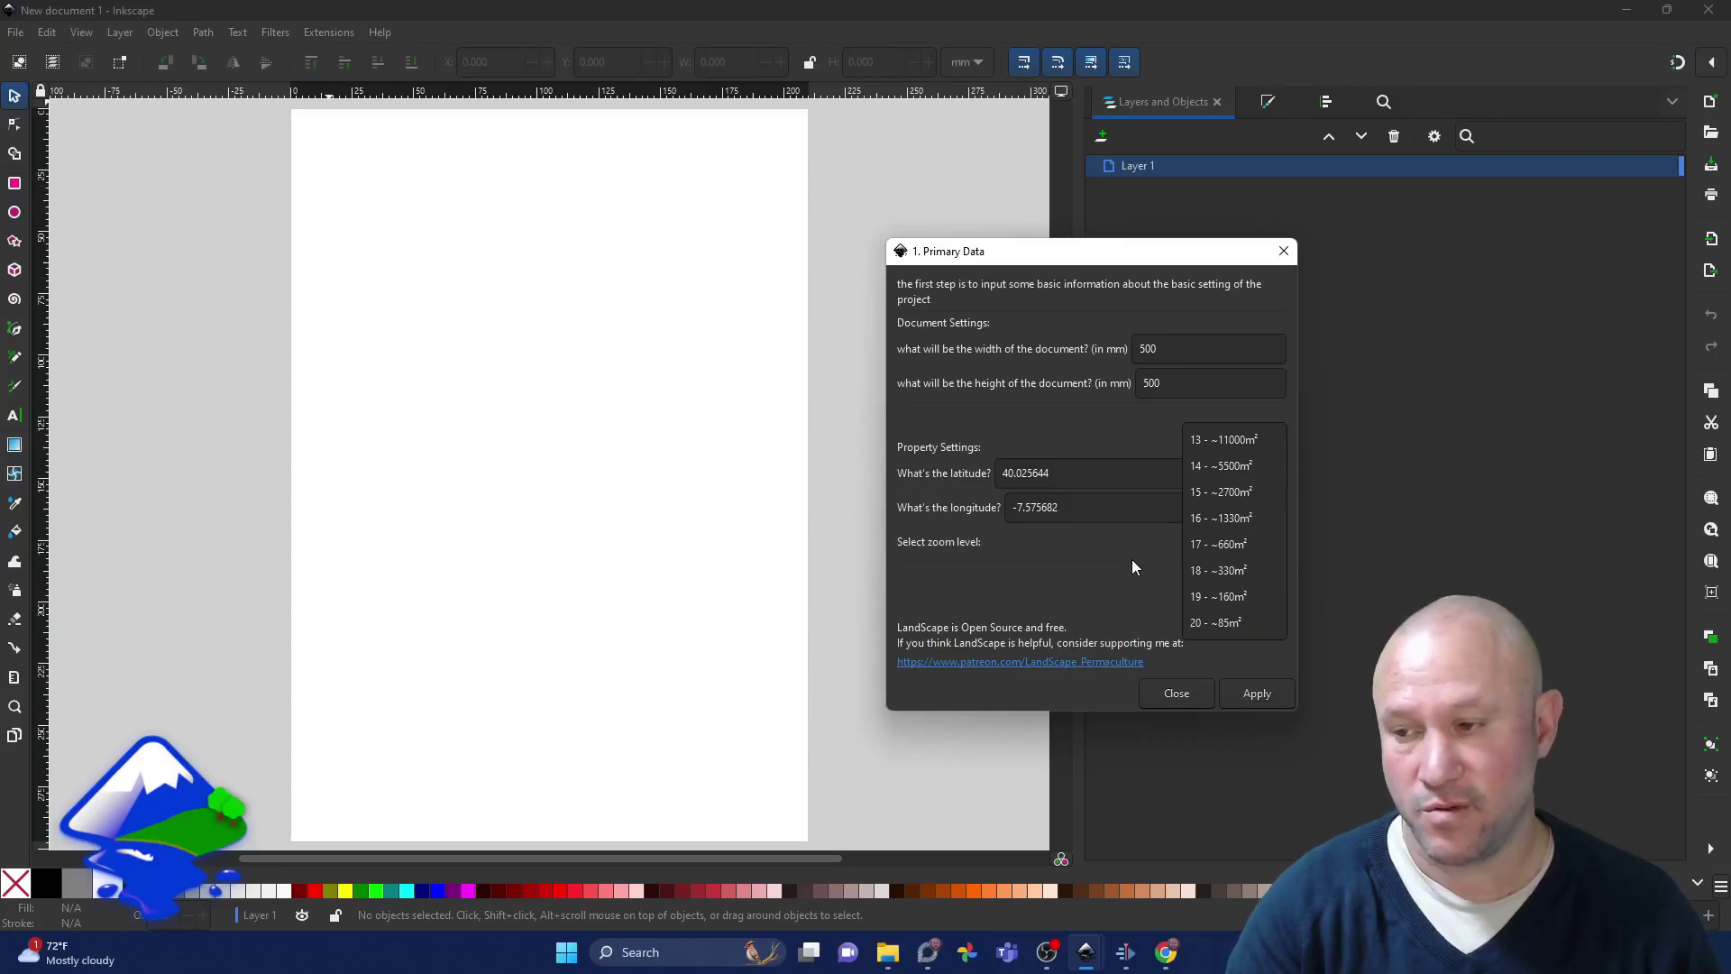
{"action": "left_click", "coordinate": [1225, 568]}
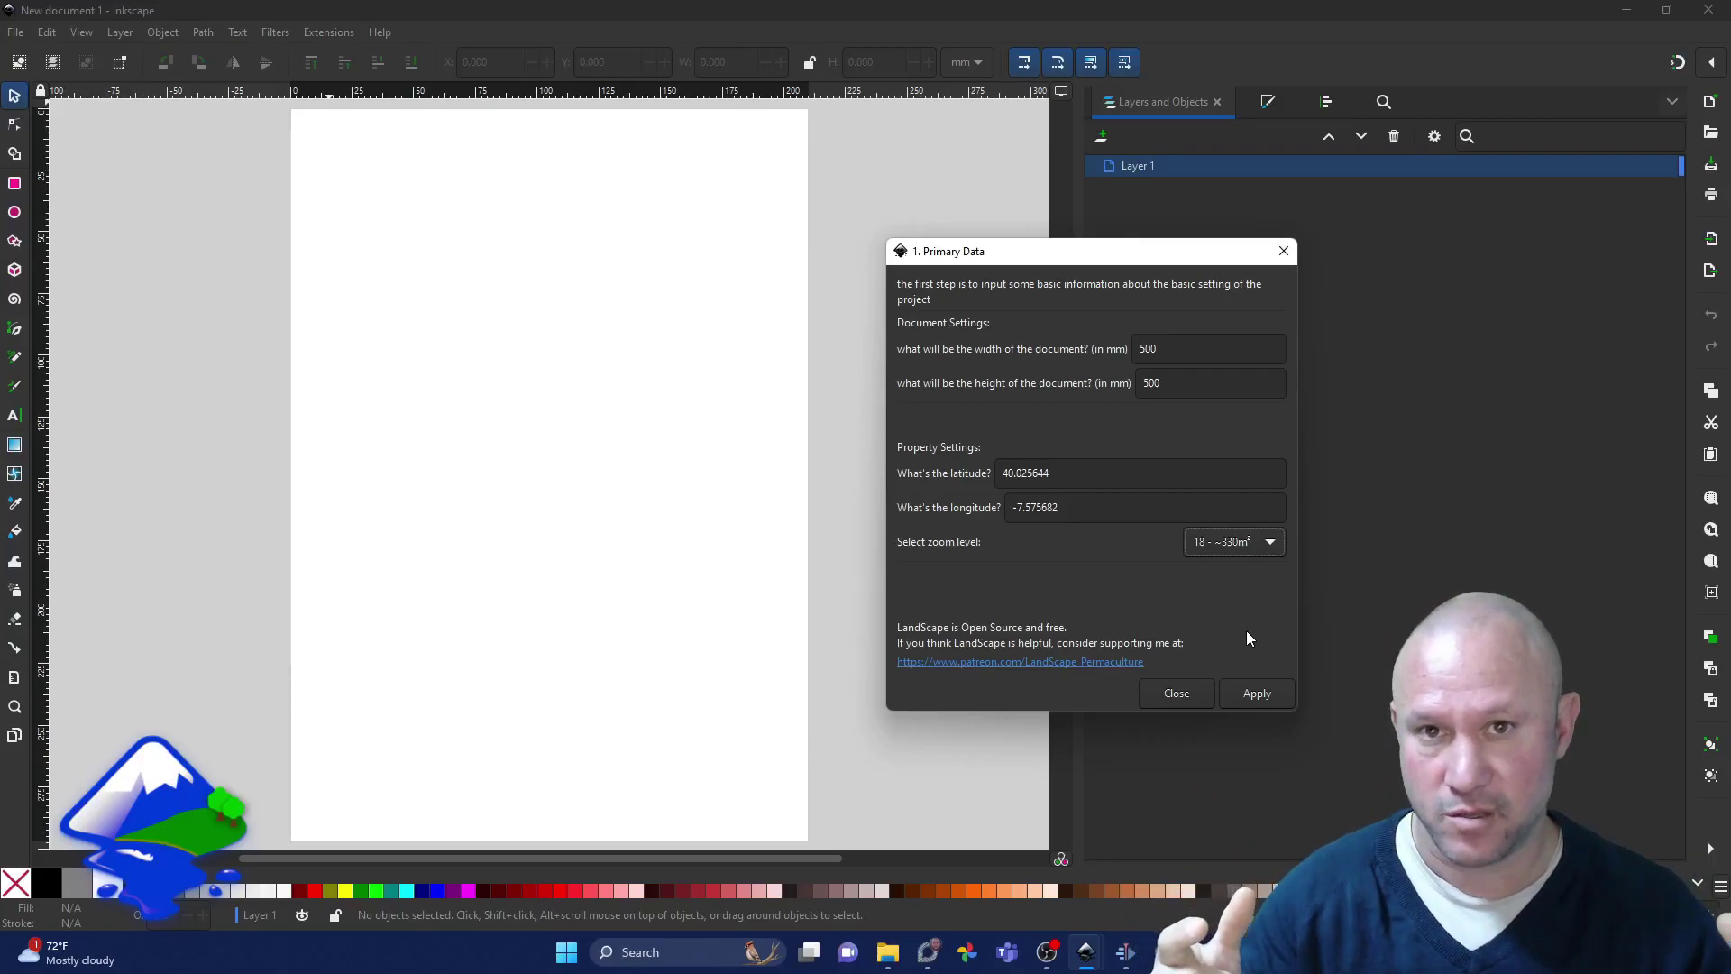
{"action": "left_click", "coordinate": [1253, 695]}
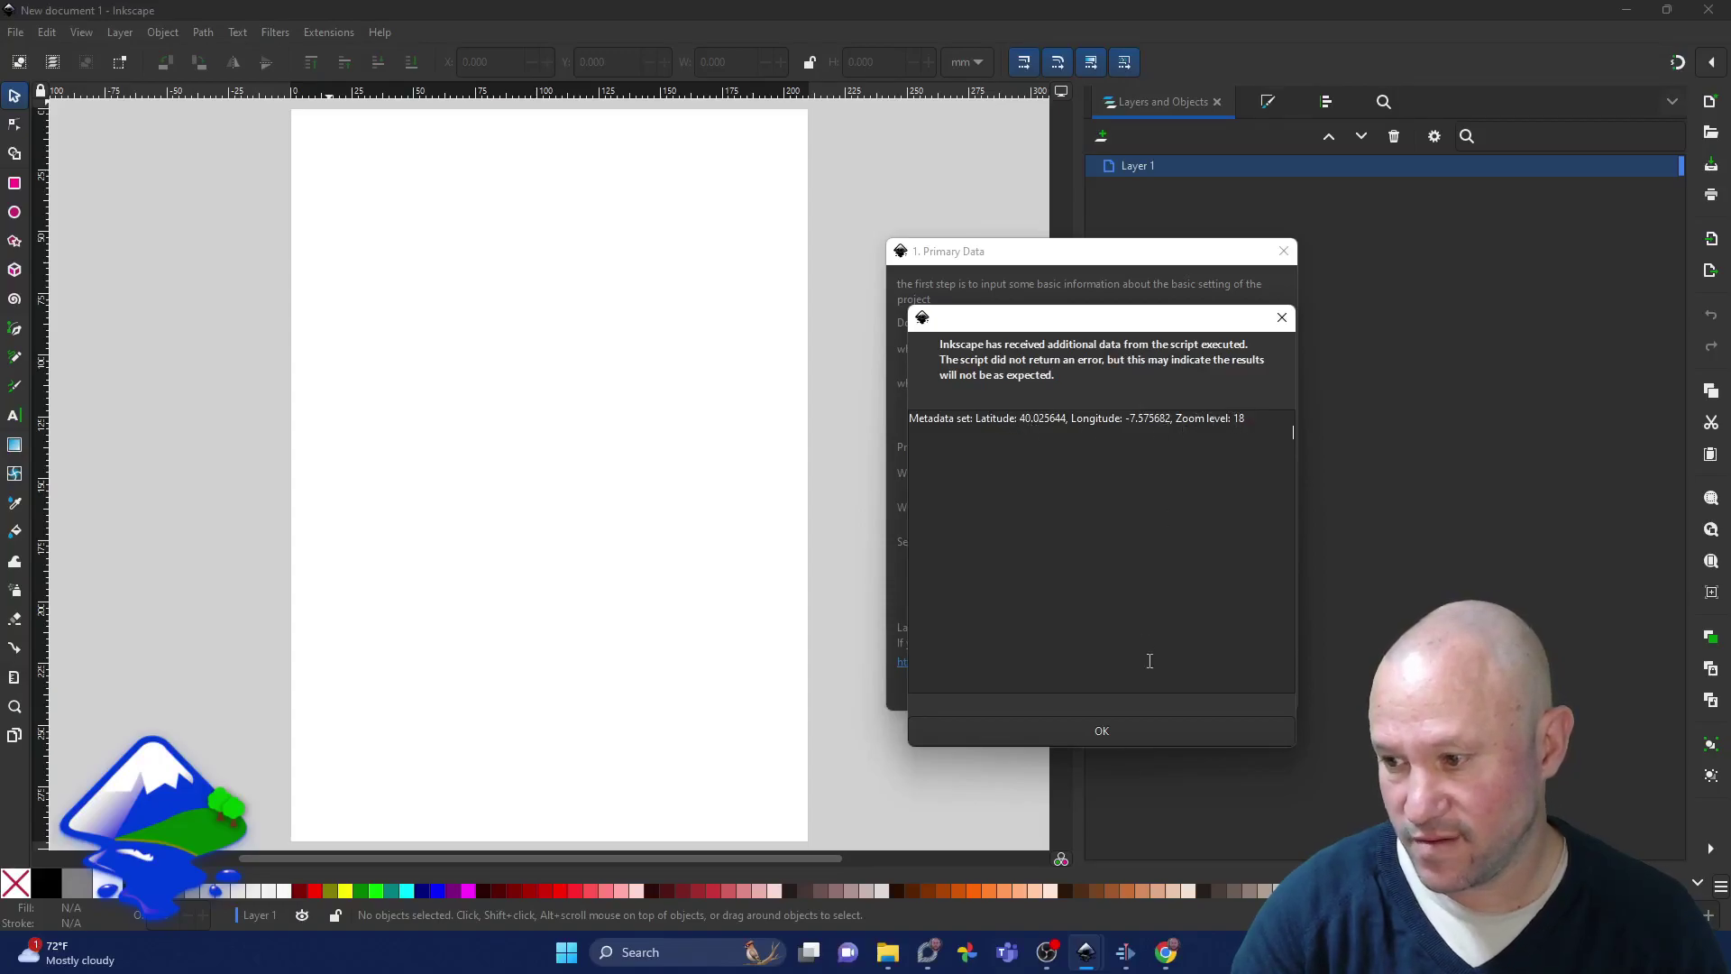
{"action": "left_click", "coordinate": [1168, 731]}
{"action": "left_click", "coordinate": [1183, 691]}
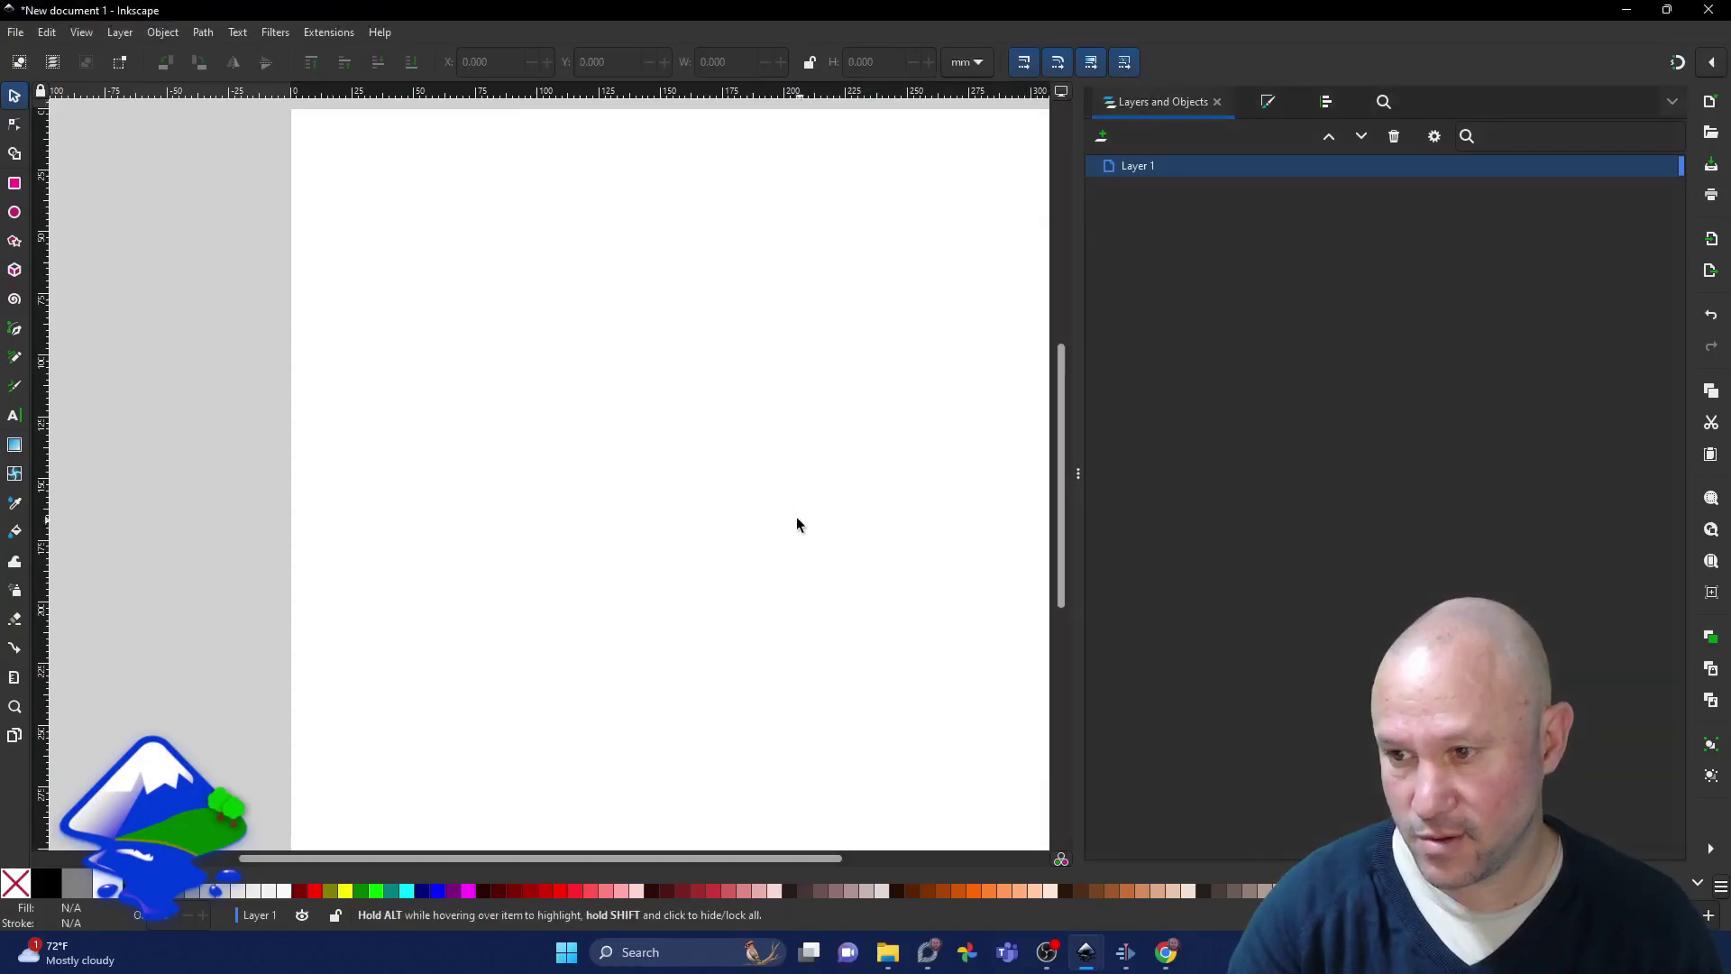
Step: Load the satellite image at zoom level 18 onto the page with LandScape's Base Map extension
{"action": "scroll", "coordinate": [240, 352], "scroll_direction": "down", "scroll_amount": 2}
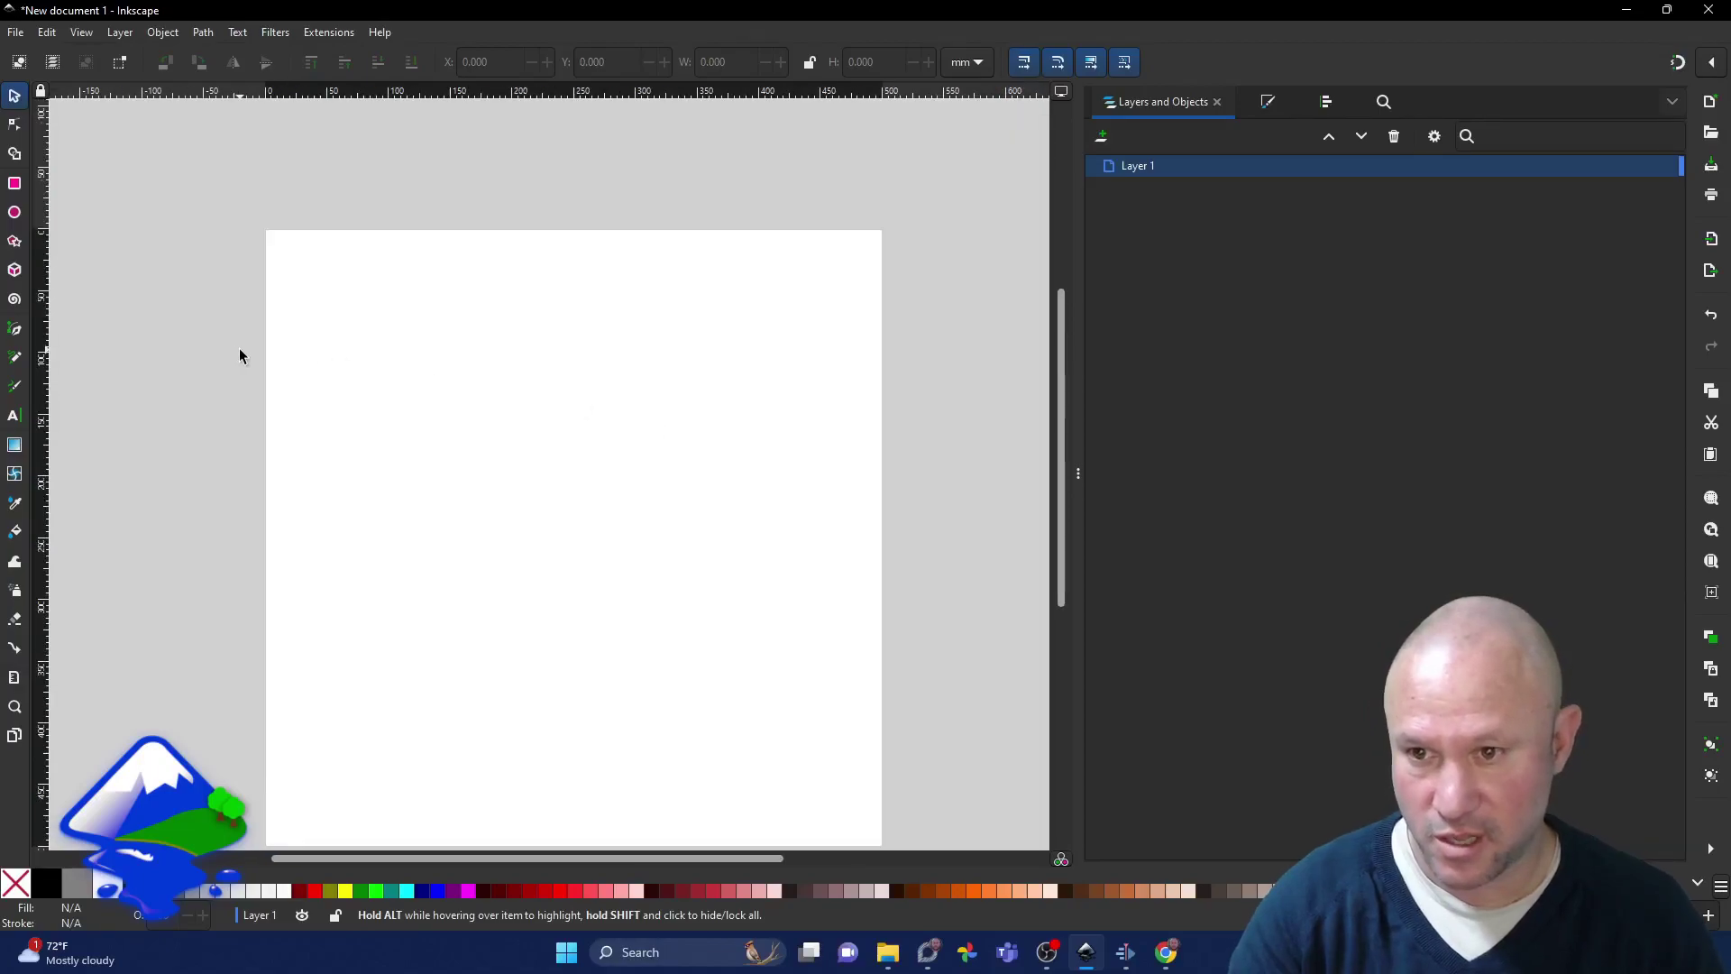
{"action": "left_click_drag", "start_coordinate": [255, 361], "coordinate": [227, 299]}
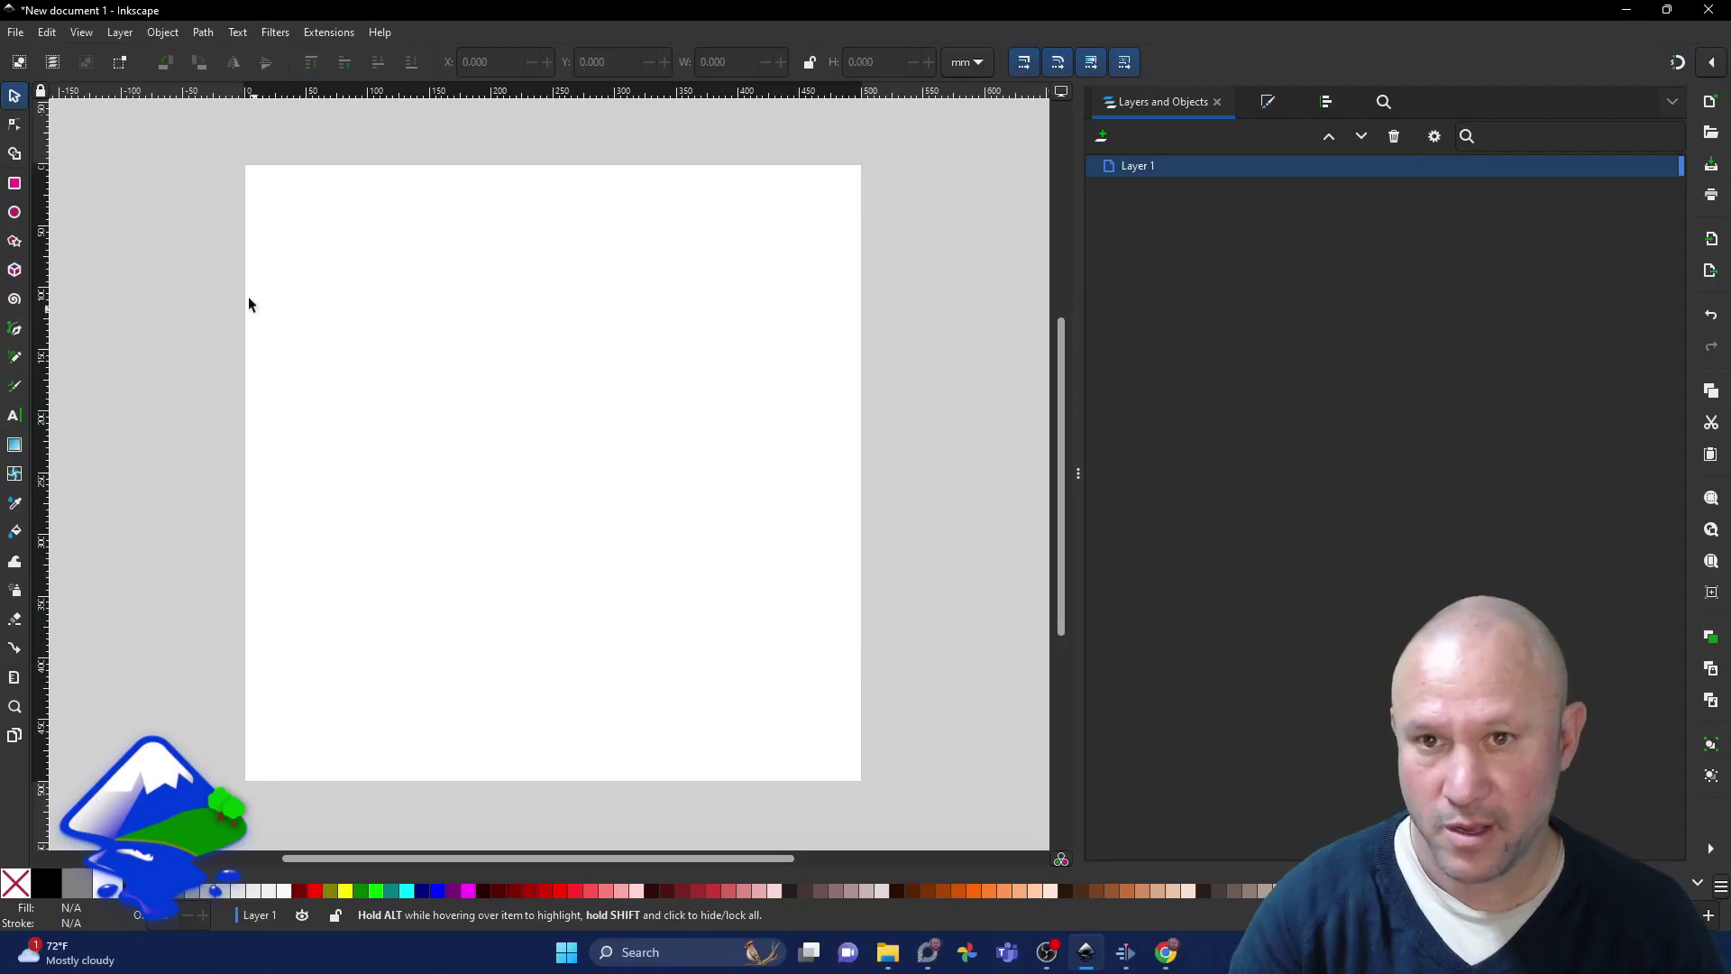
{"action": "left_click", "coordinate": [332, 35]}
{"action": "mouse_move", "coordinate": [451, 282]}
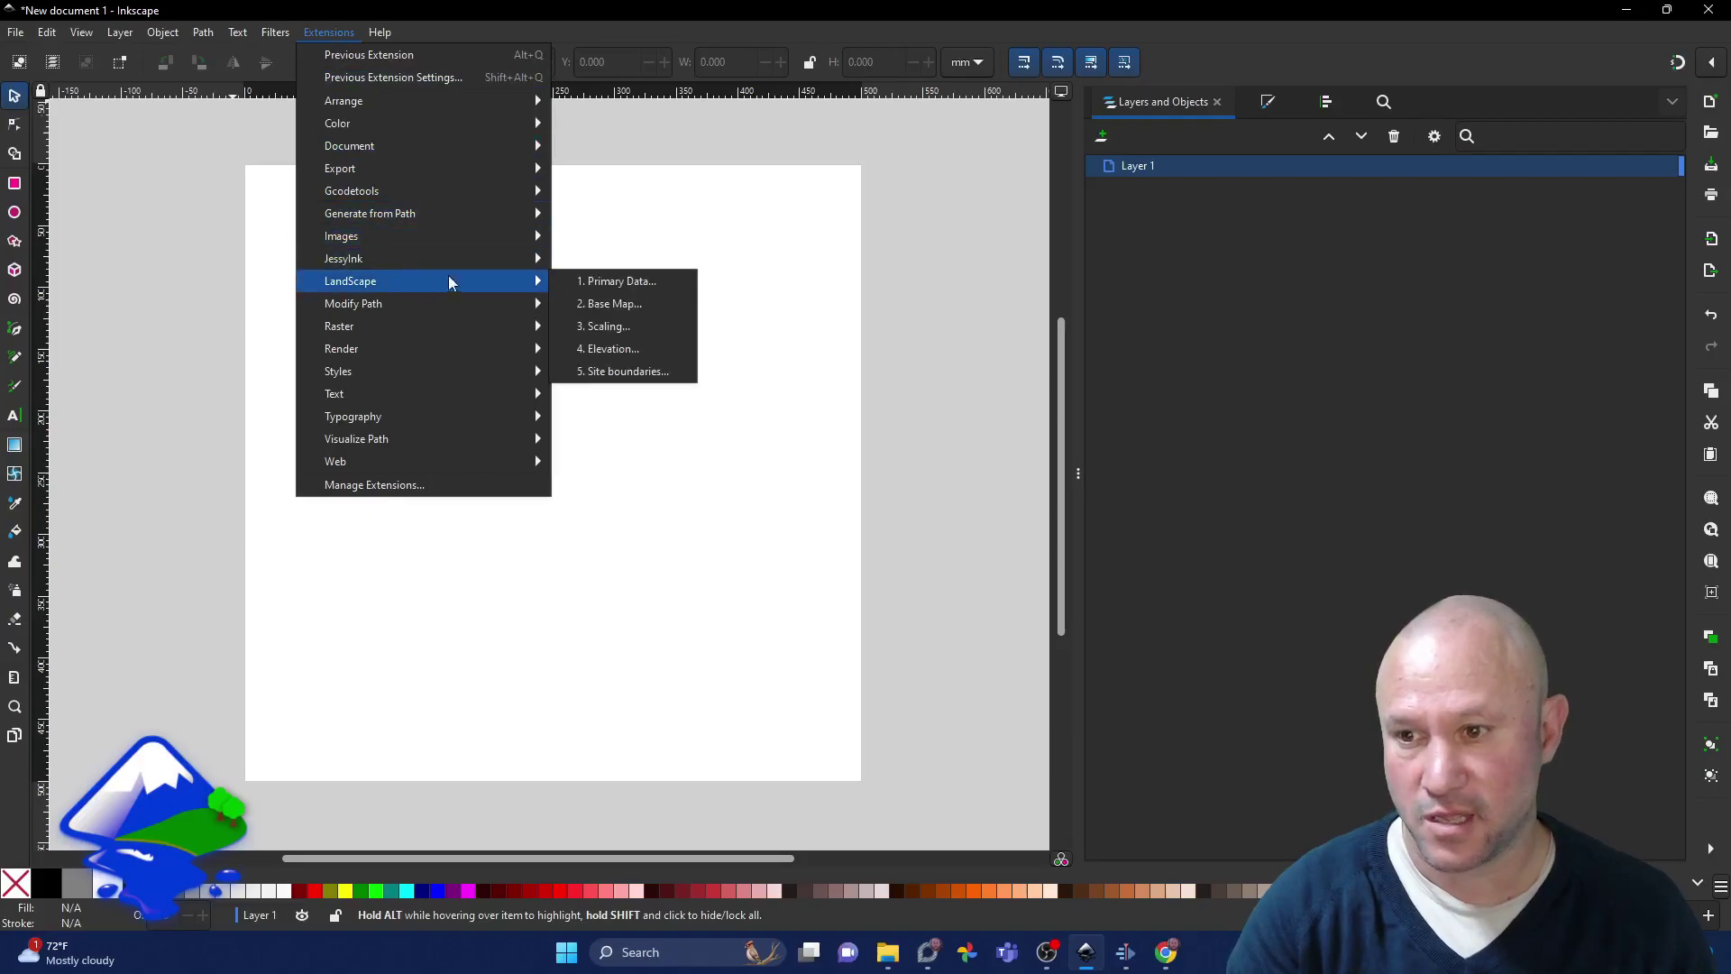
{"action": "left_click", "coordinate": [649, 306]}
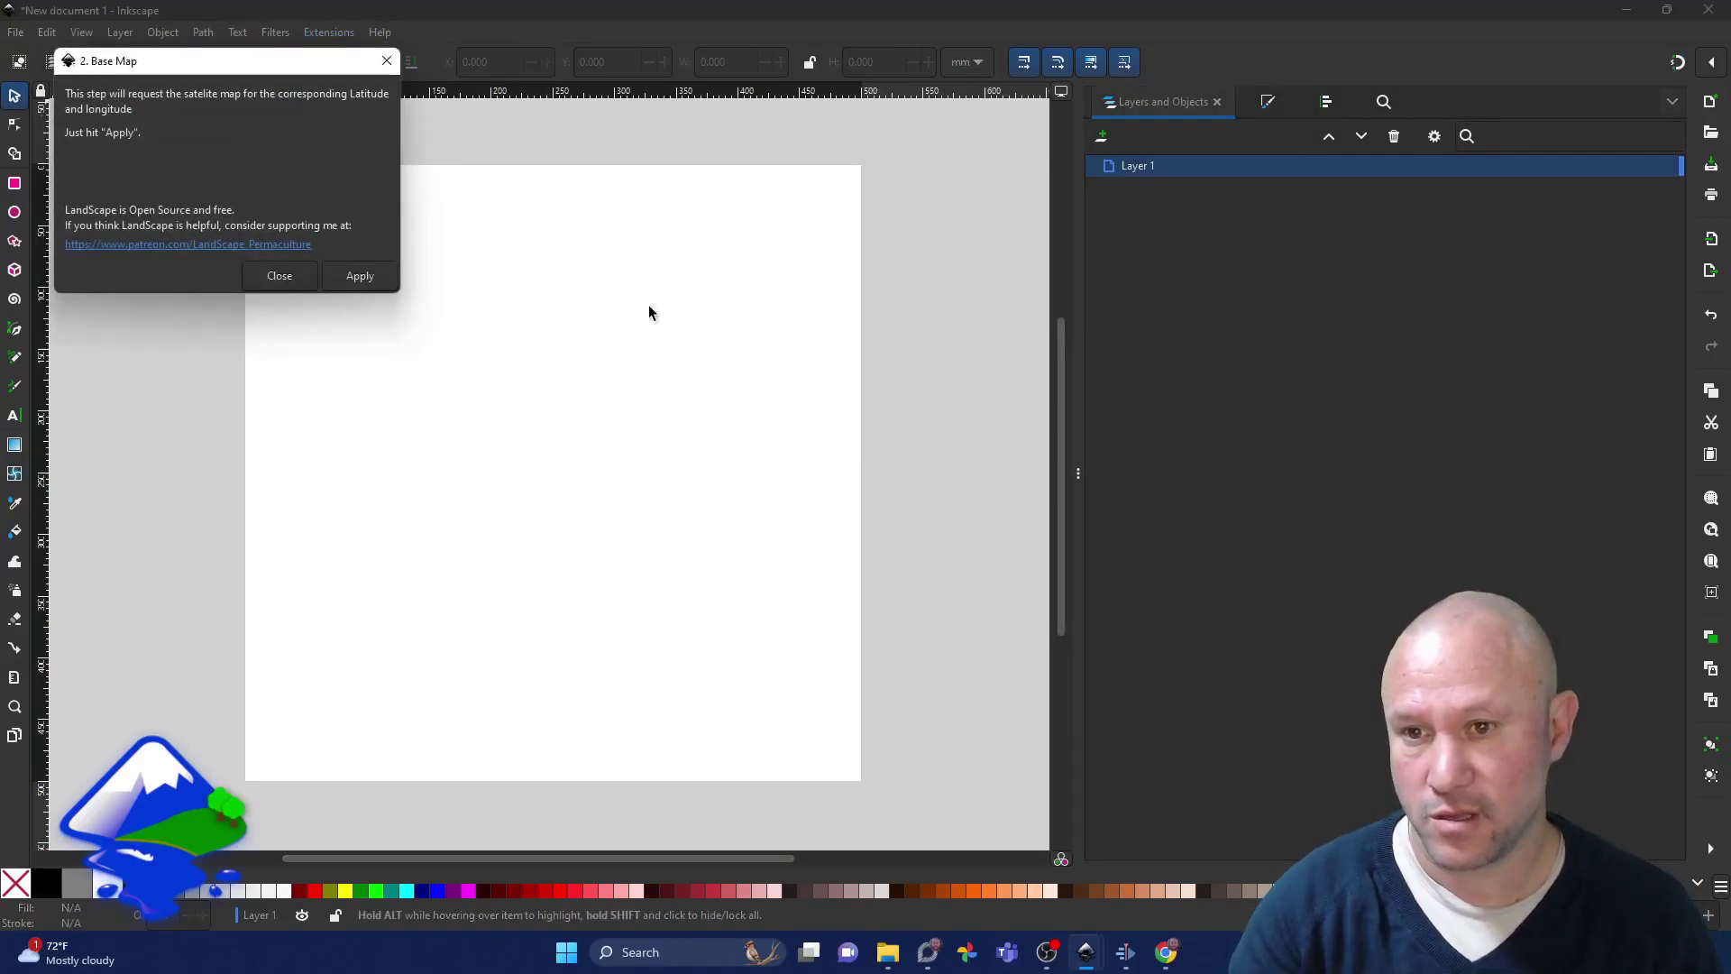
{"action": "left_click_drag", "start_coordinate": [285, 70], "coordinate": [977, 151]}
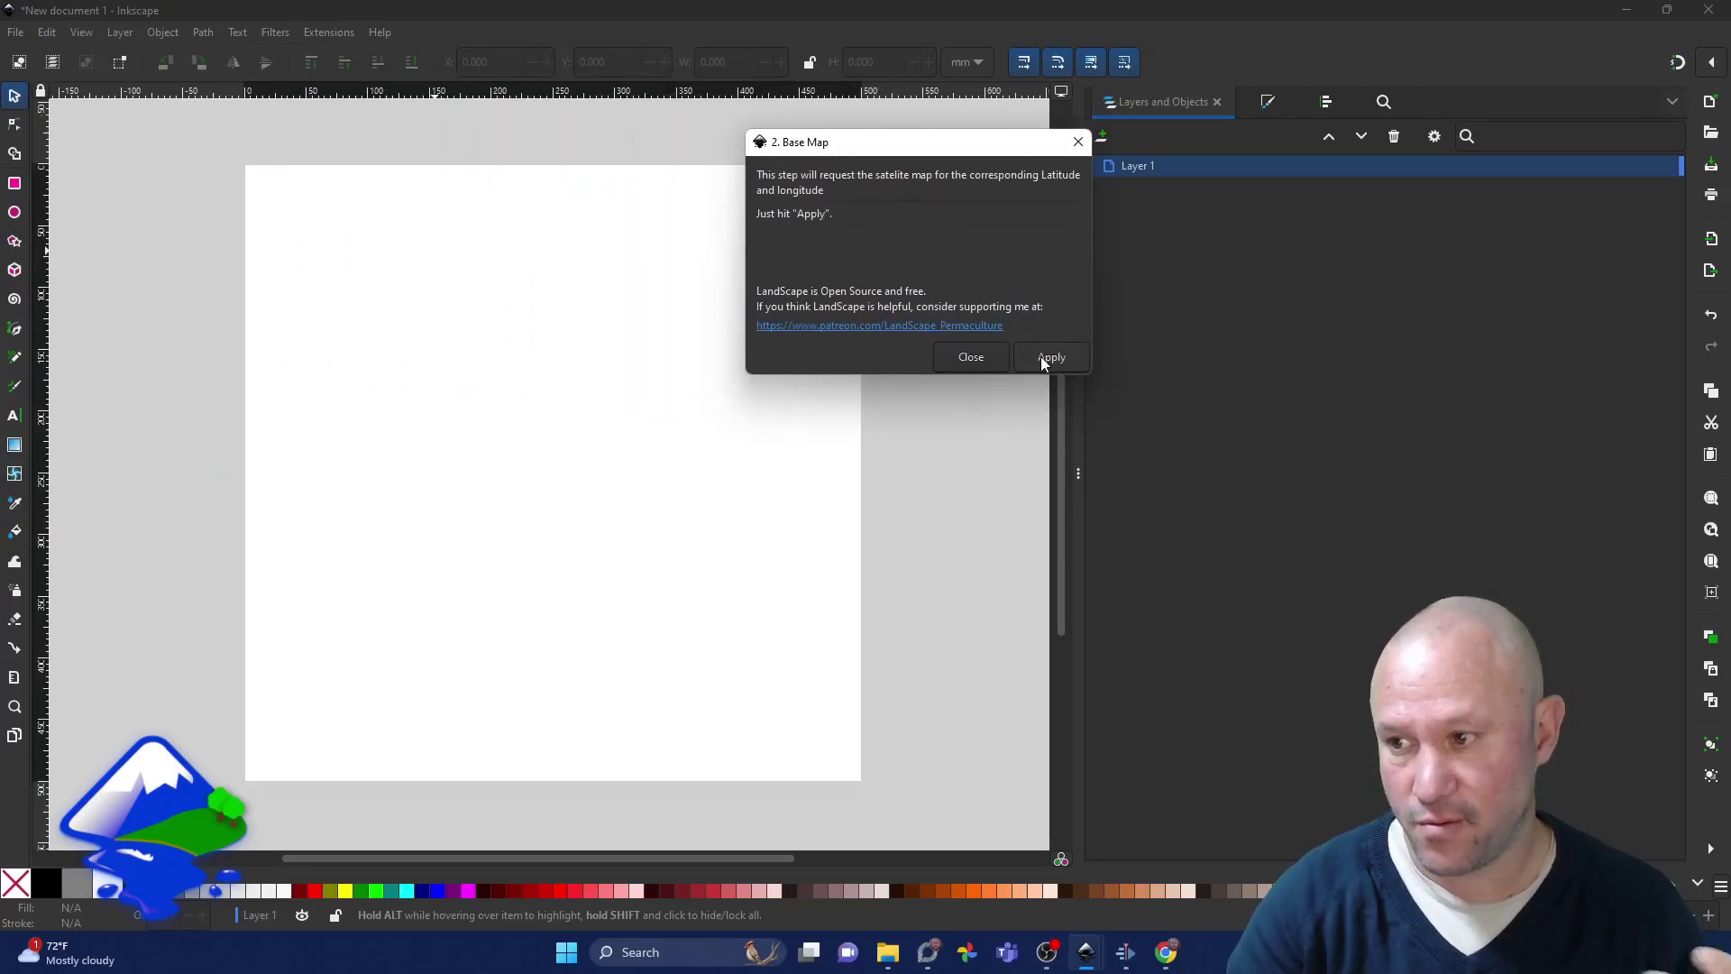
{"action": "left_click", "coordinate": [1046, 360]}
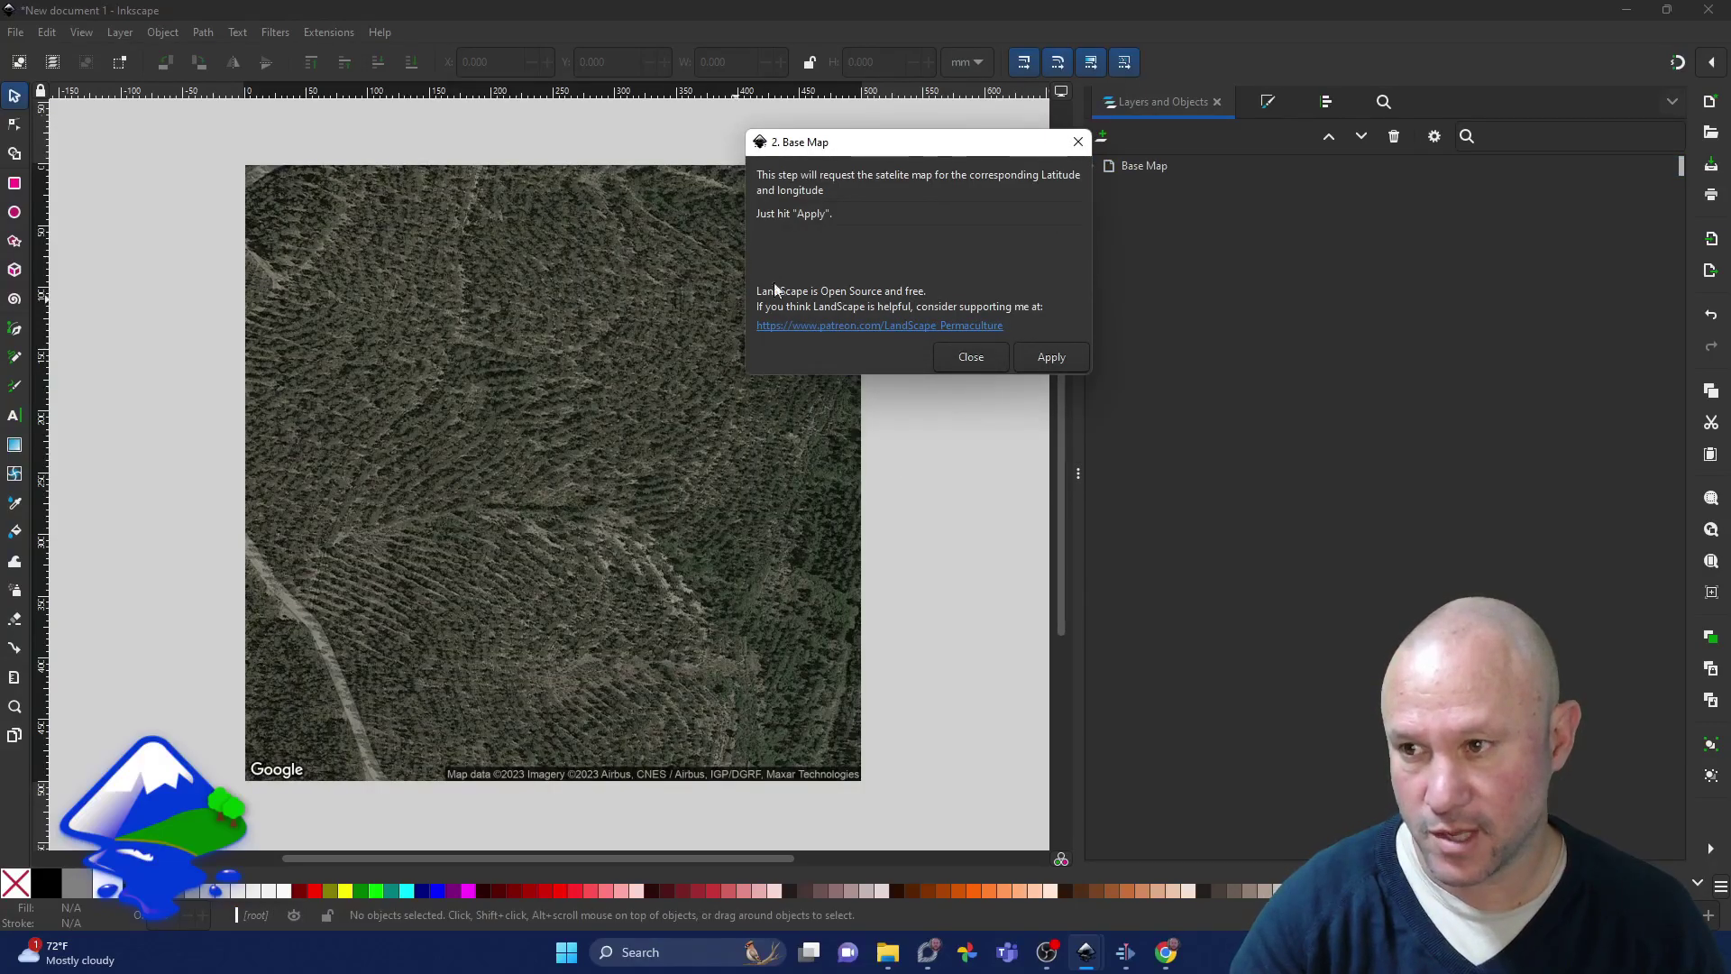
{"action": "left_click_drag", "start_coordinate": [881, 157], "coordinate": [1165, 159]}
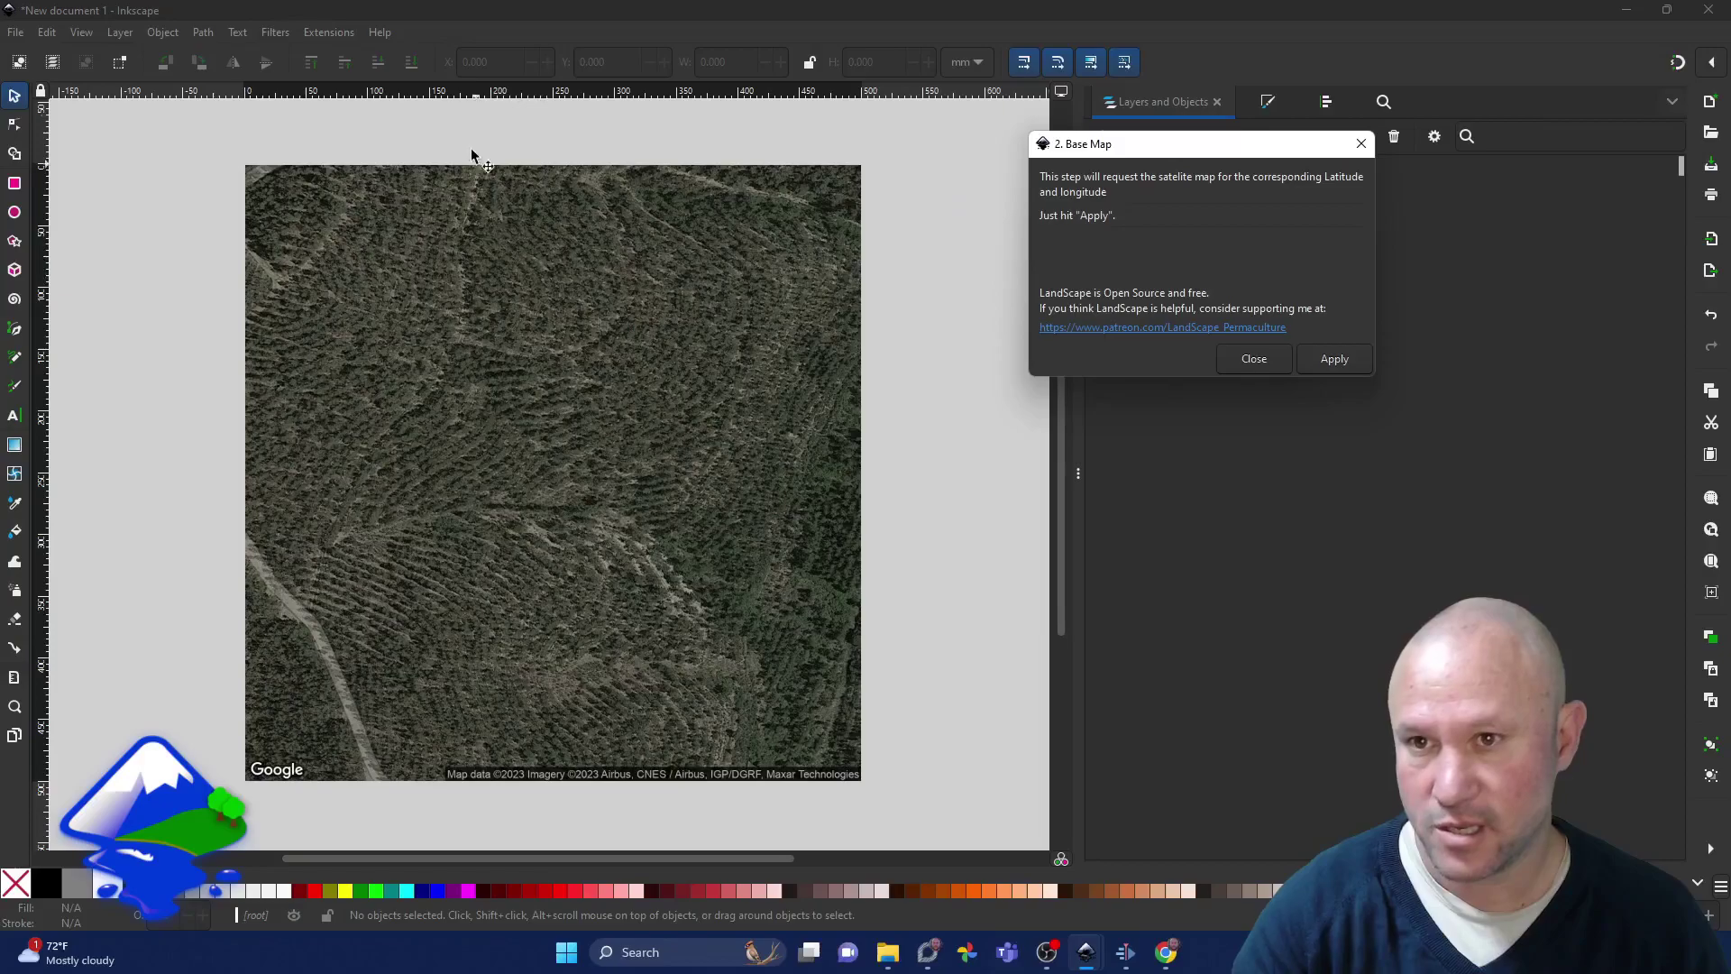
Step: Compare the base map's coverage with the property in Google Maps, and undo the base map and primary data in Inkscape
{"action": "mouse_move", "coordinate": [1166, 952]}
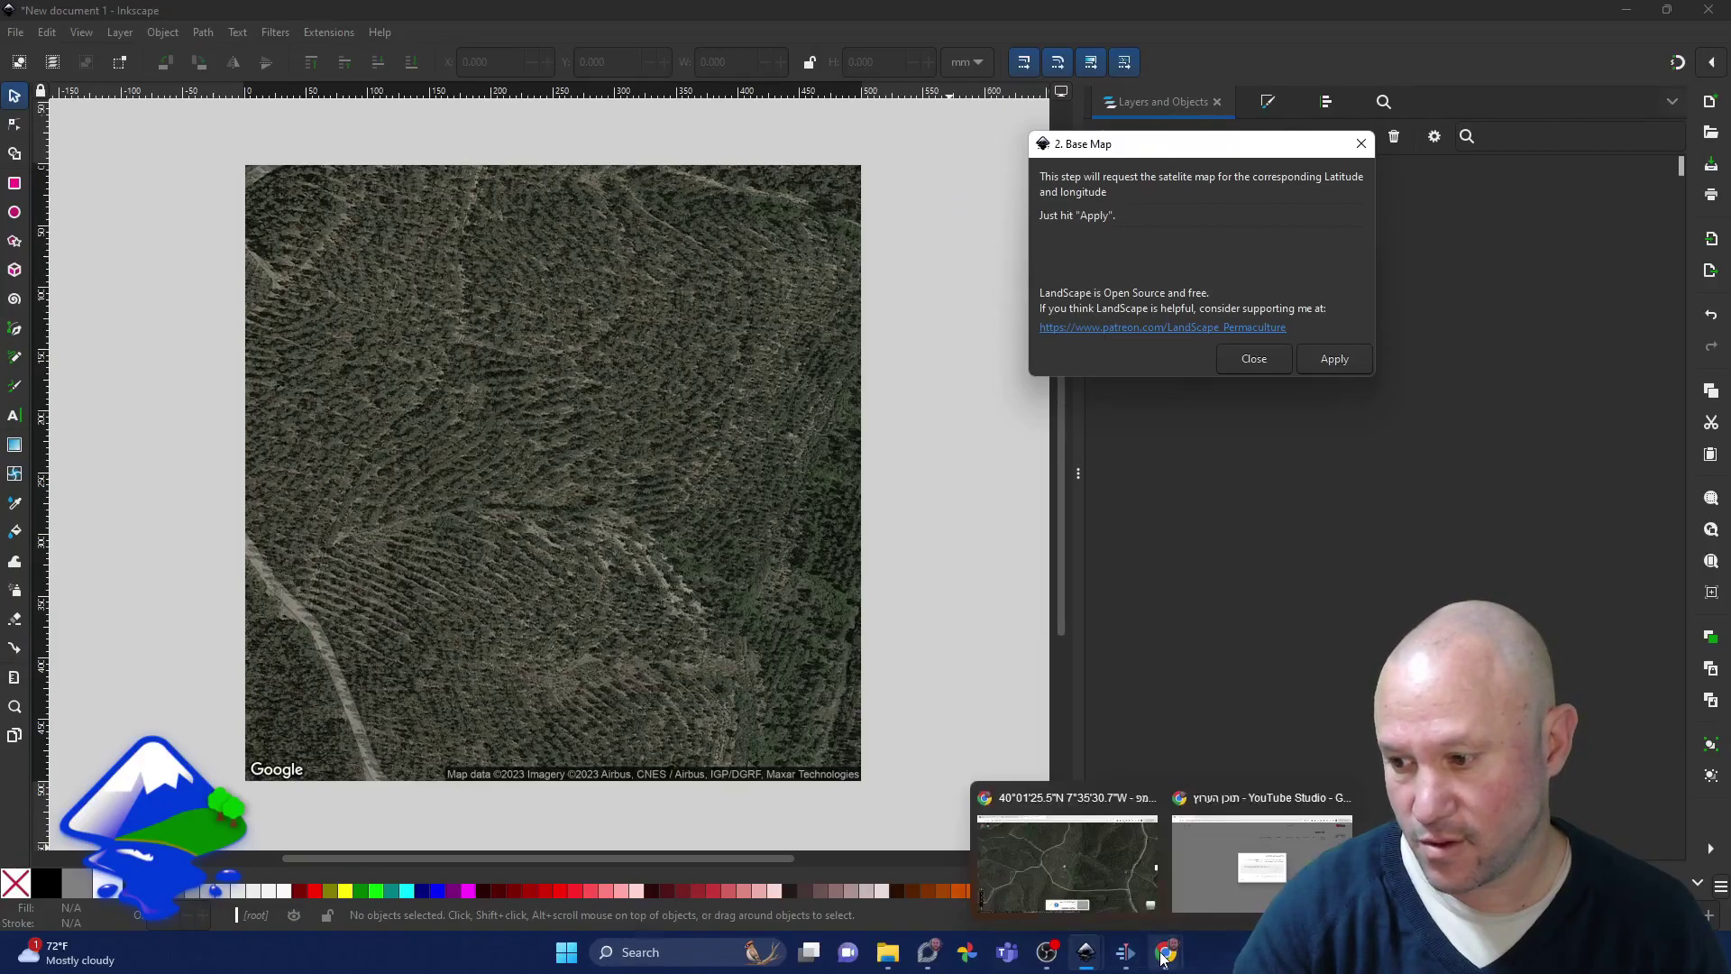
{"action": "left_click", "coordinate": [1091, 867]}
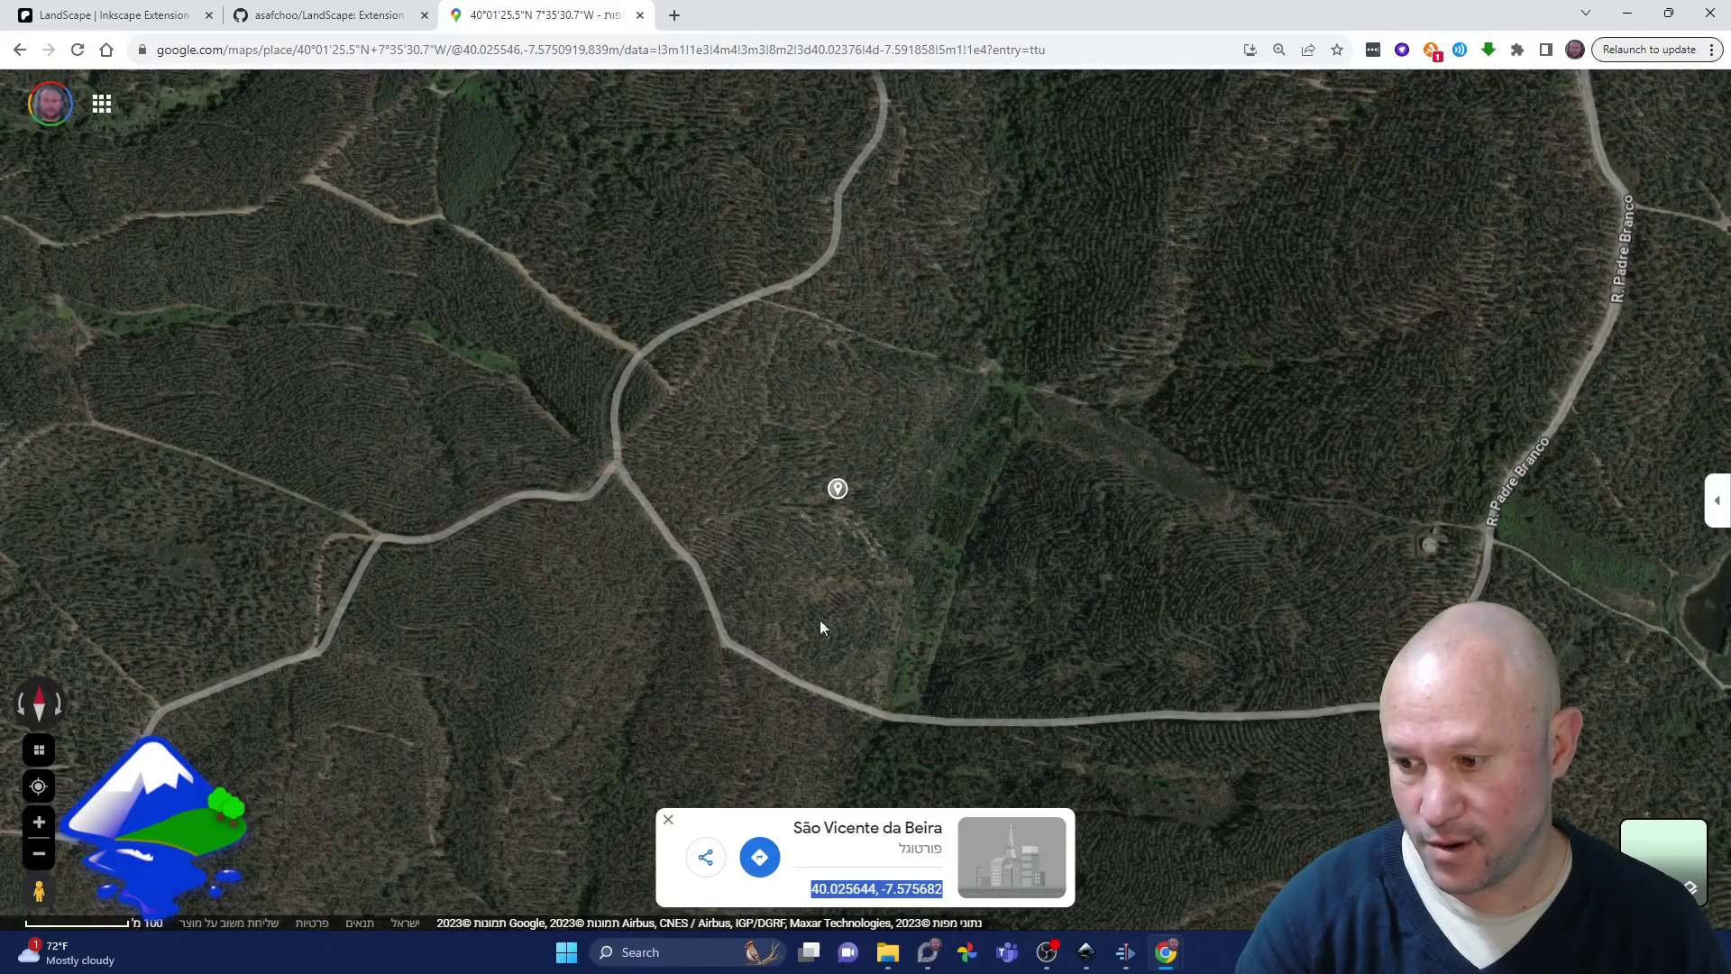
{"action": "mouse_move", "coordinate": [1061, 964]}
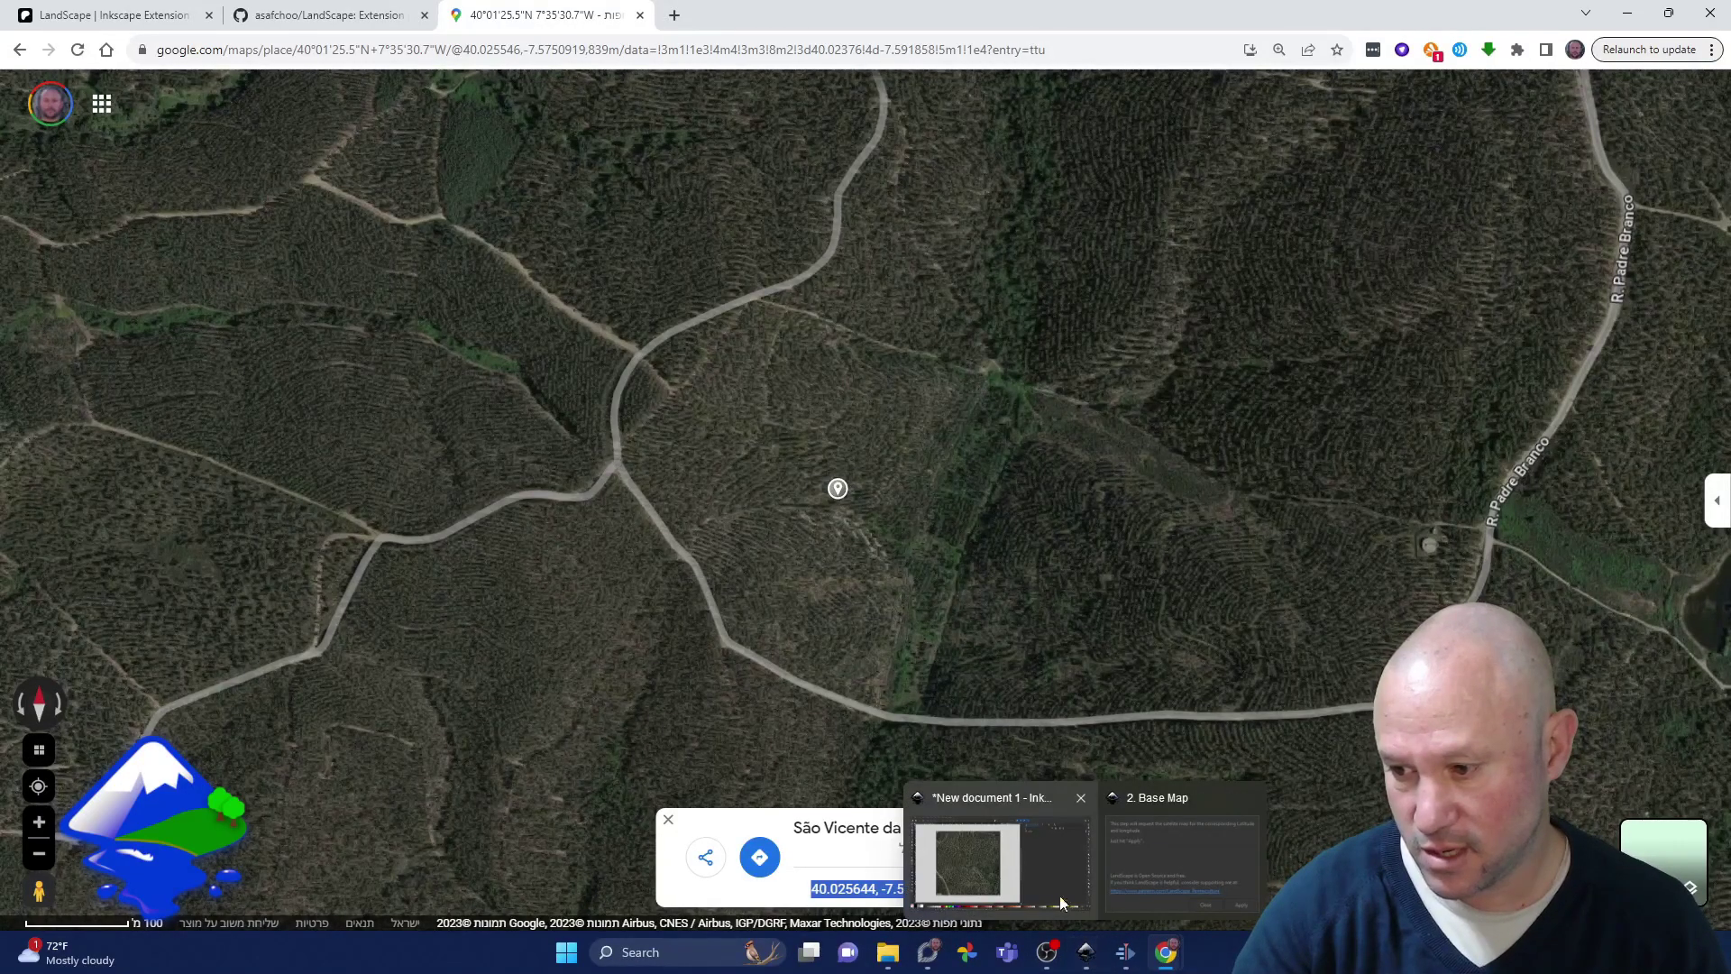
{"action": "left_click", "coordinate": [1031, 863]}
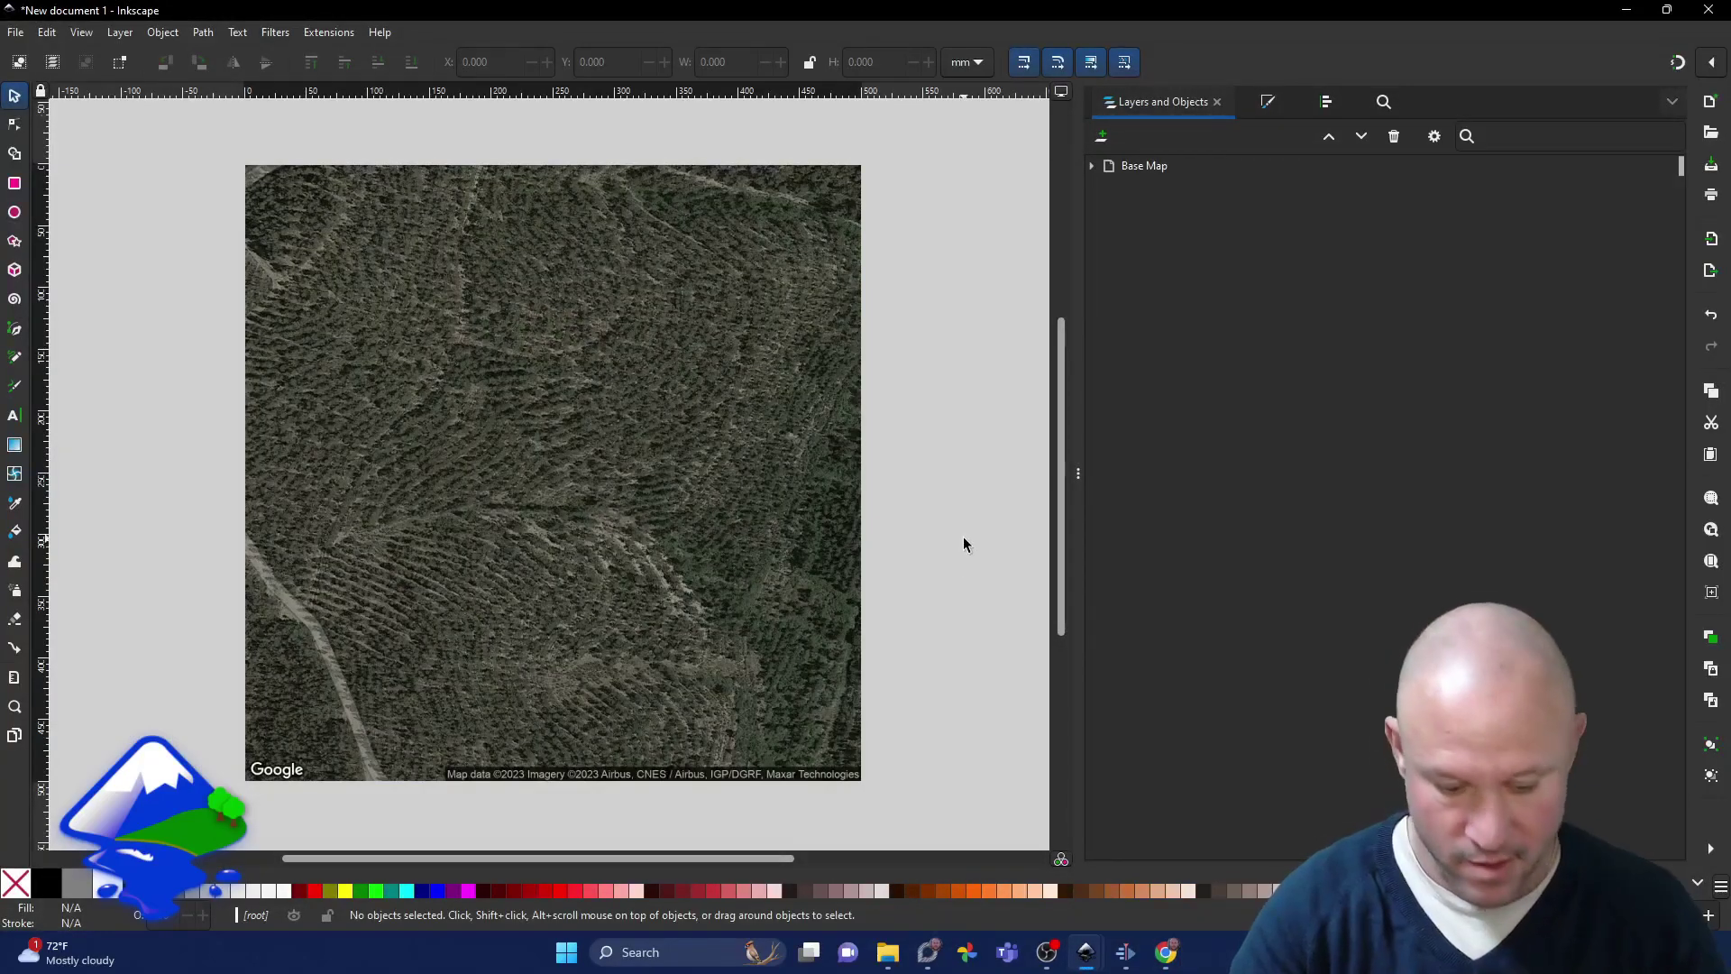
{"action": "key", "text": "ctrl+z"}
{"action": "key", "text": "ctrl+z"}
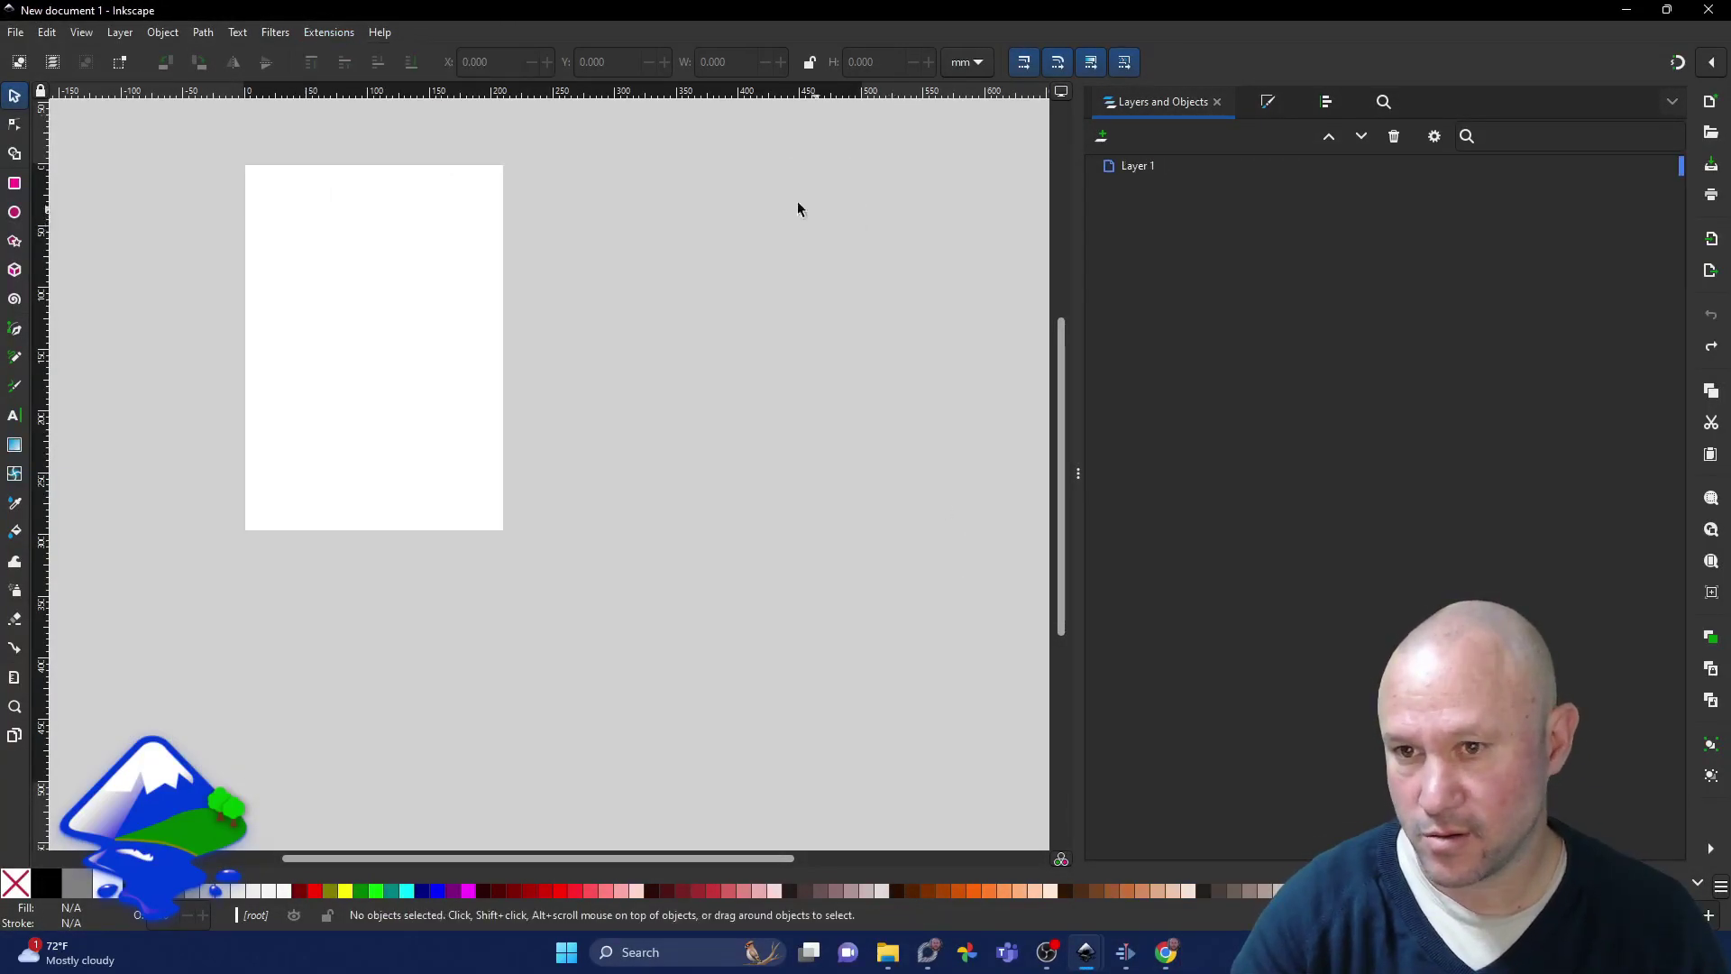
Step: Reapply LandScape's Primary Data with zoom level 17 (~660m²) and the same coordinates, and close the dialogs
{"action": "left_click", "coordinate": [328, 33]}
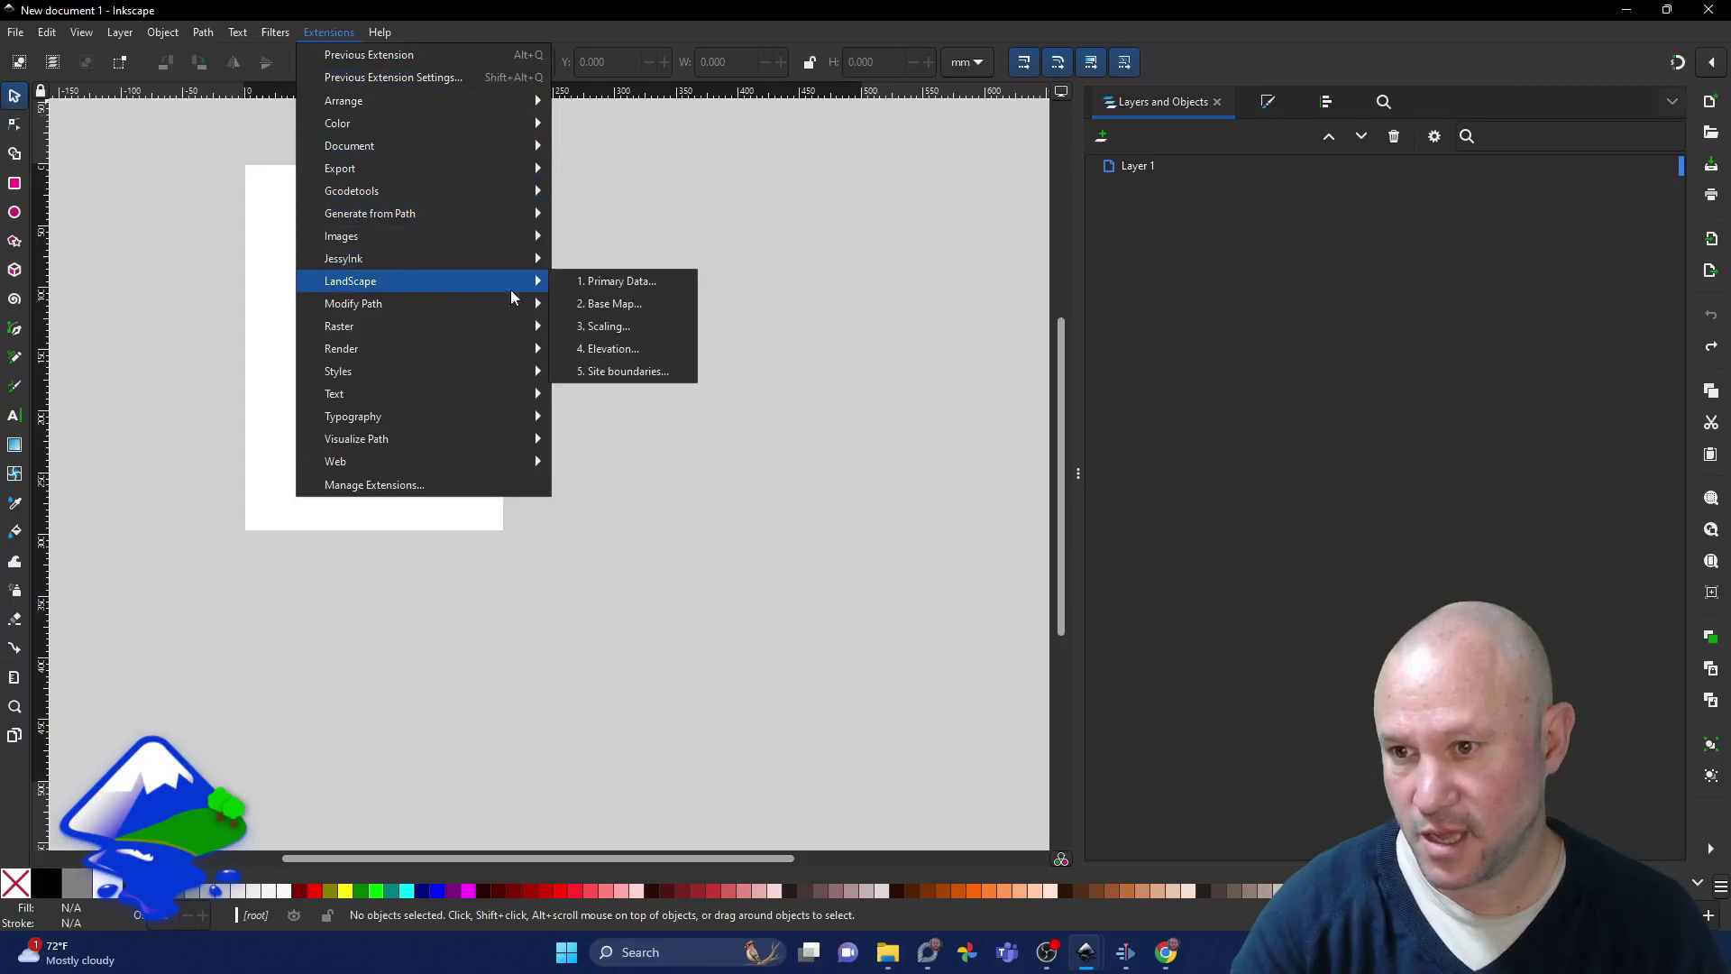
{"action": "left_click", "coordinate": [635, 285]}
{"action": "left_click", "coordinate": [489, 436]}
{"action": "left_click", "coordinate": [475, 402]}
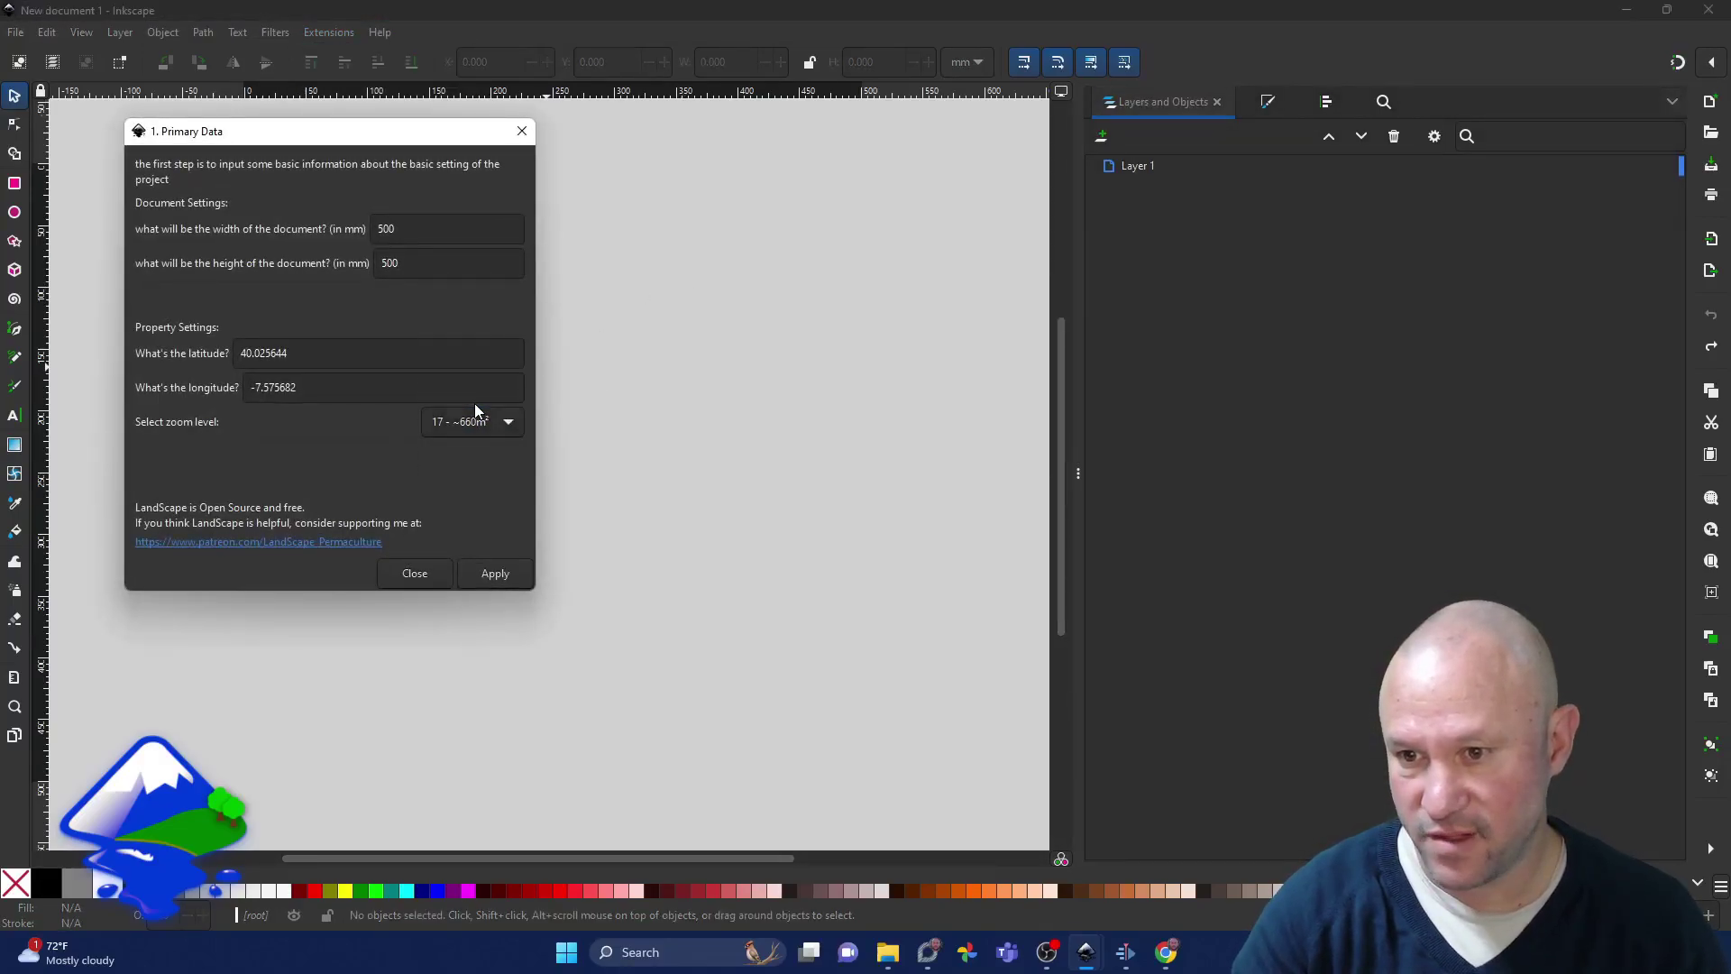
{"action": "left_click", "coordinate": [497, 577]}
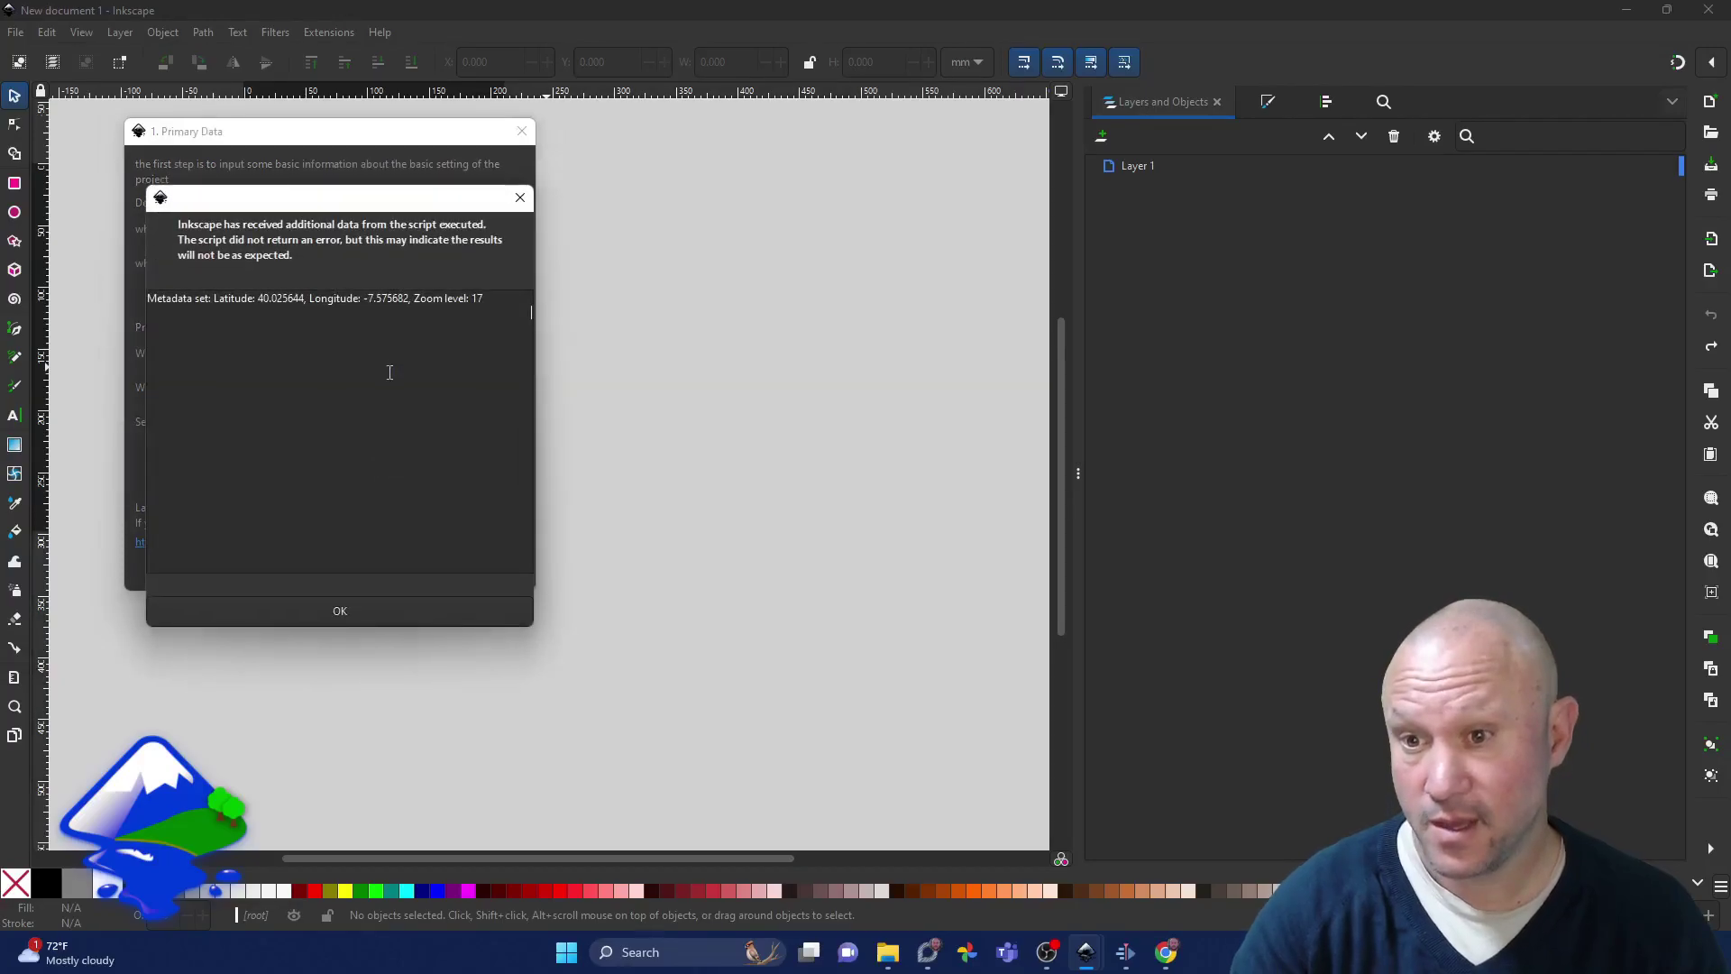
{"action": "left_click_drag", "start_coordinate": [418, 298], "coordinate": [486, 308]}
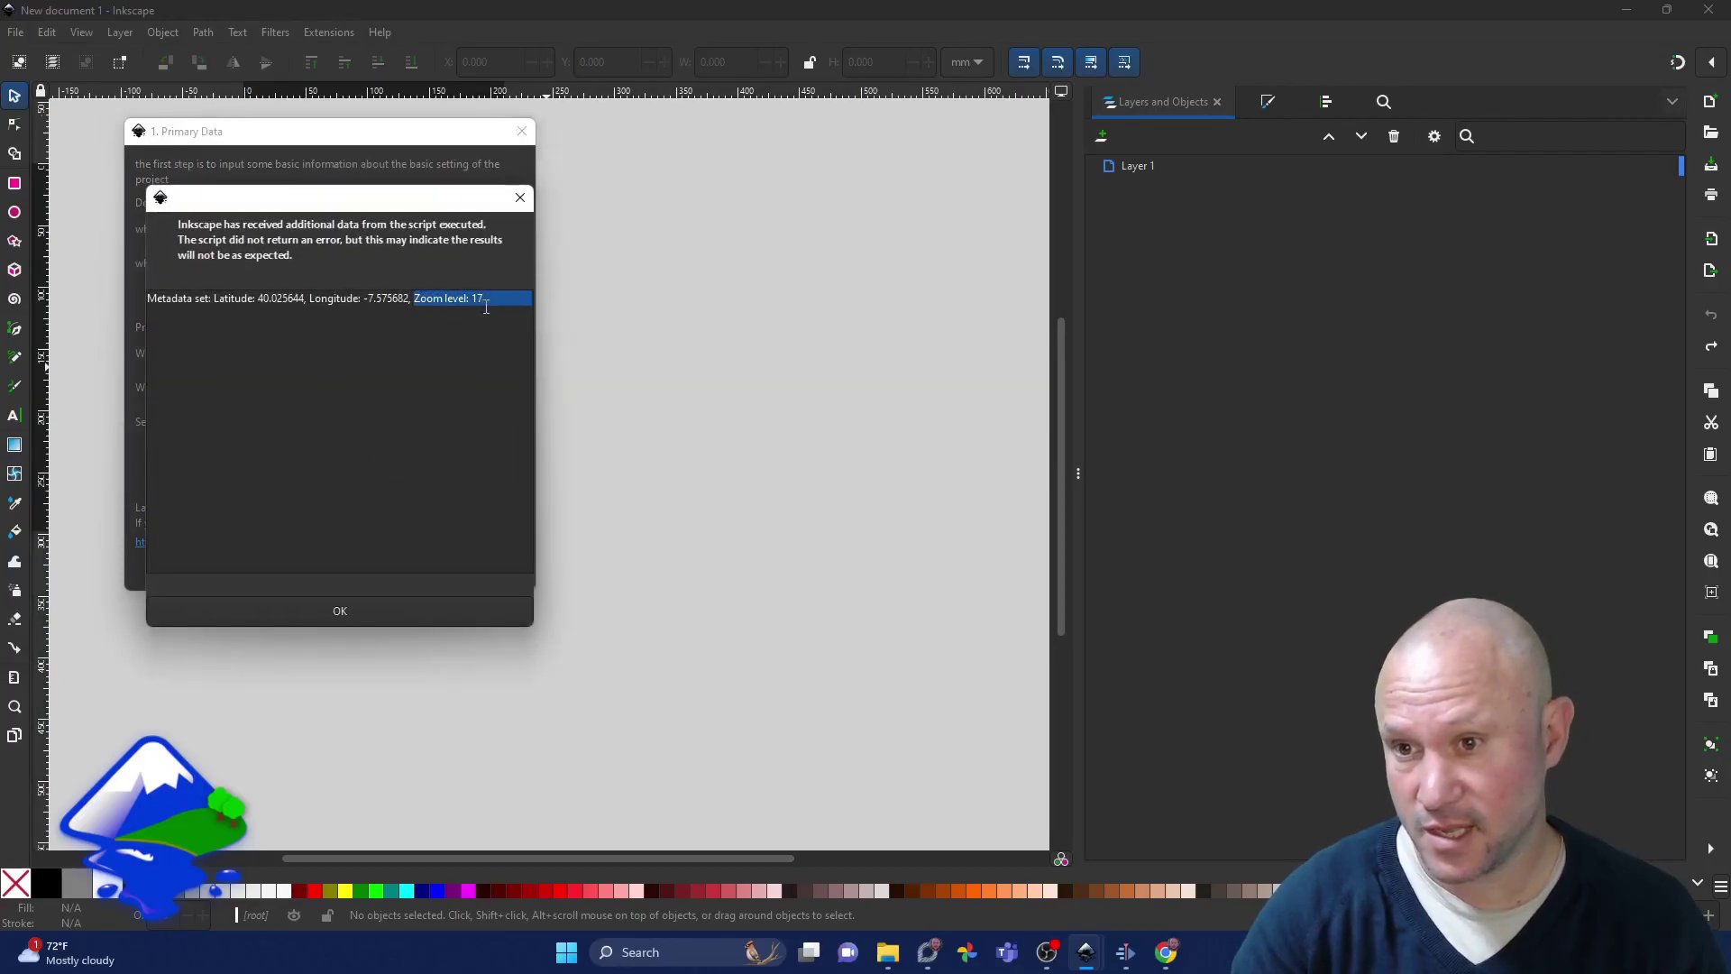
{"action": "left_click", "coordinate": [420, 615]}
{"action": "left_click", "coordinate": [419, 570]}
Step: Request the satellite base map for zoom level 17 with LandScape's Base Map extension
{"action": "left_click", "coordinate": [328, 32]}
{"action": "mouse_move", "coordinate": [393, 289]}
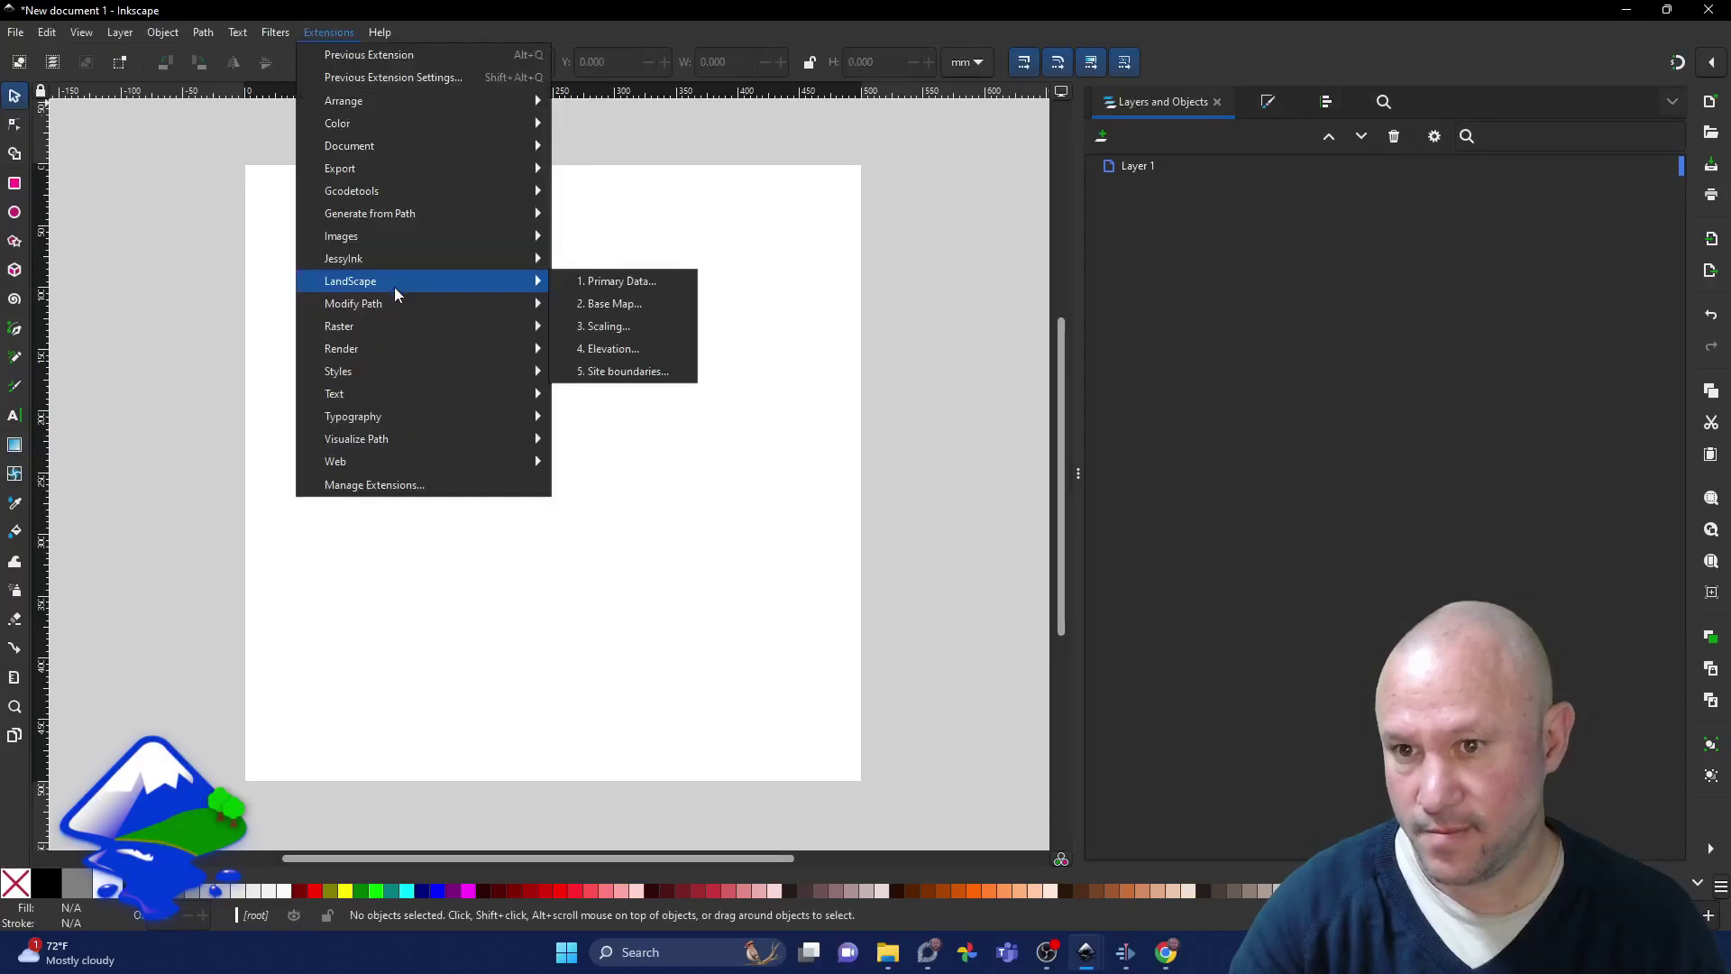
{"action": "left_click", "coordinate": [593, 303]}
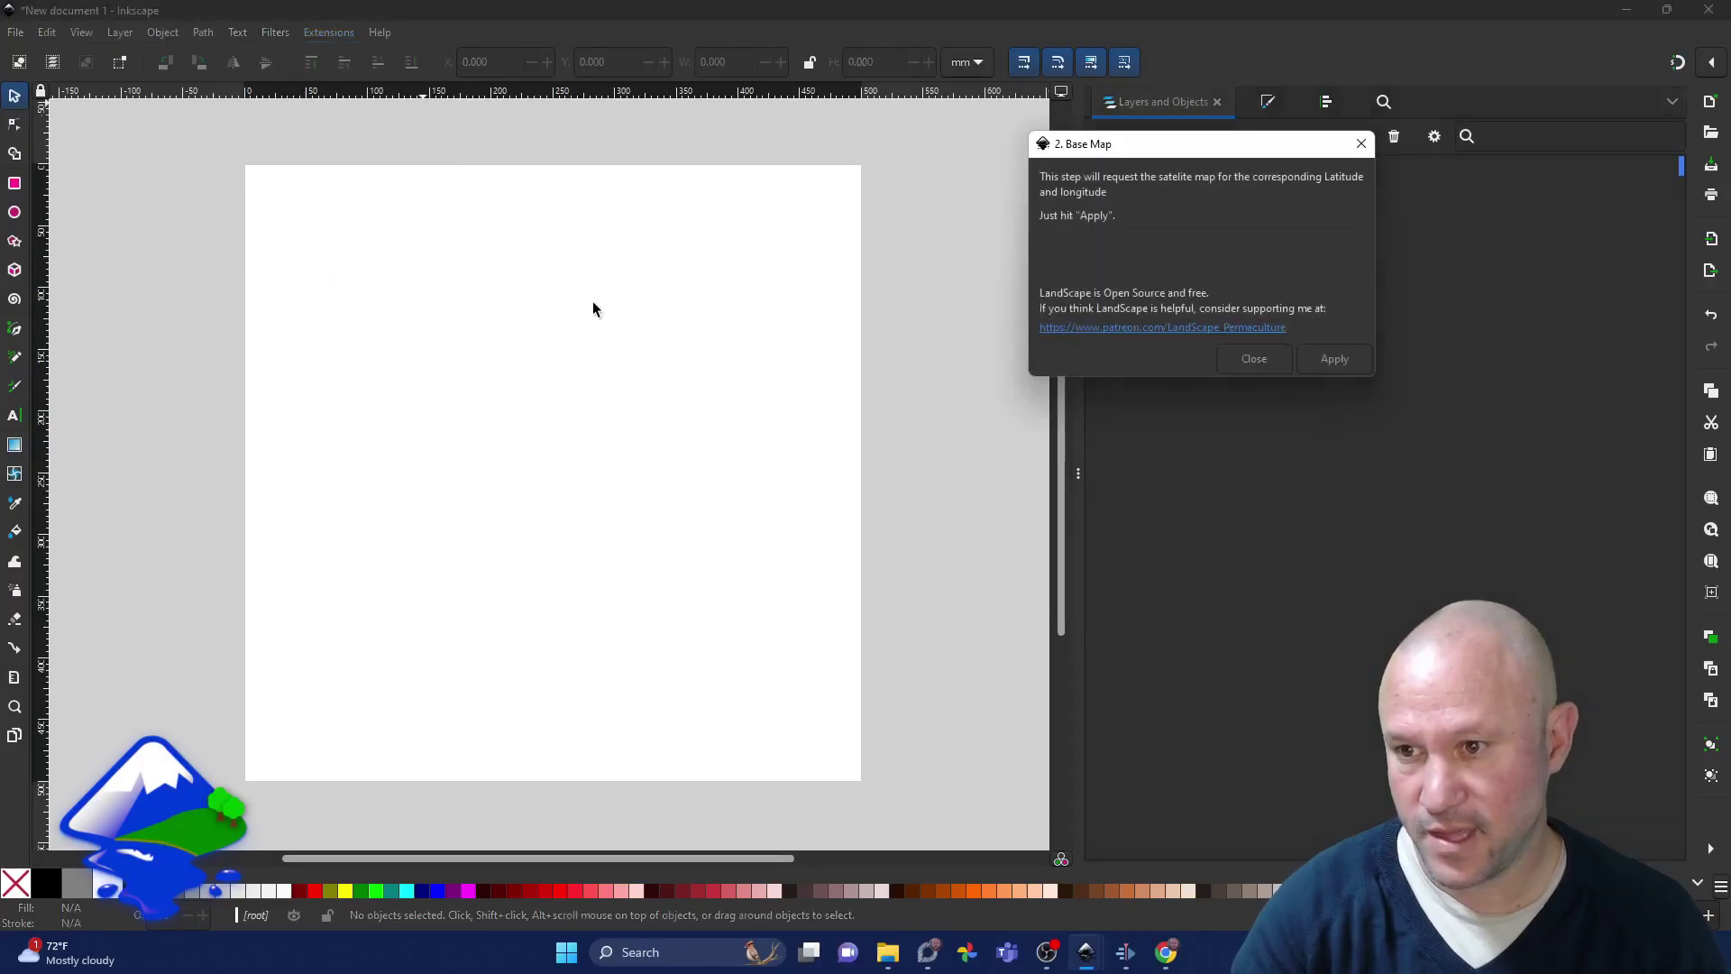
{"action": "left_click", "coordinate": [1334, 360]}
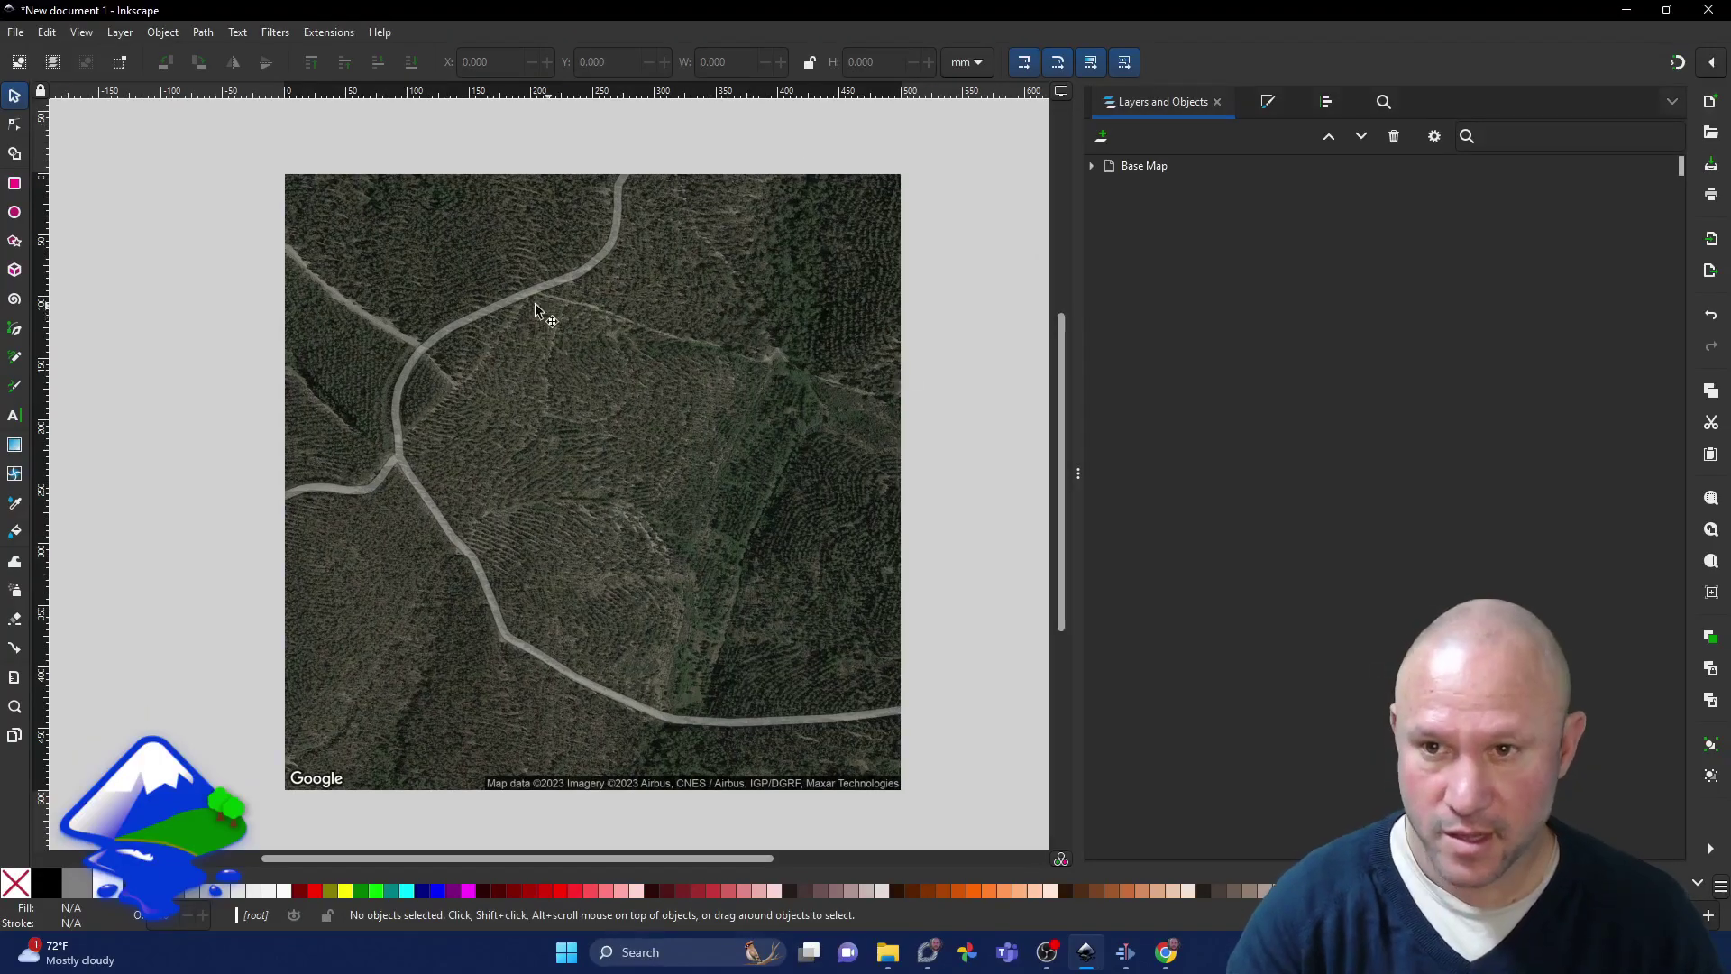
Step: Open the list of LandScape extension commands
{"action": "left_click", "coordinate": [332, 34]}
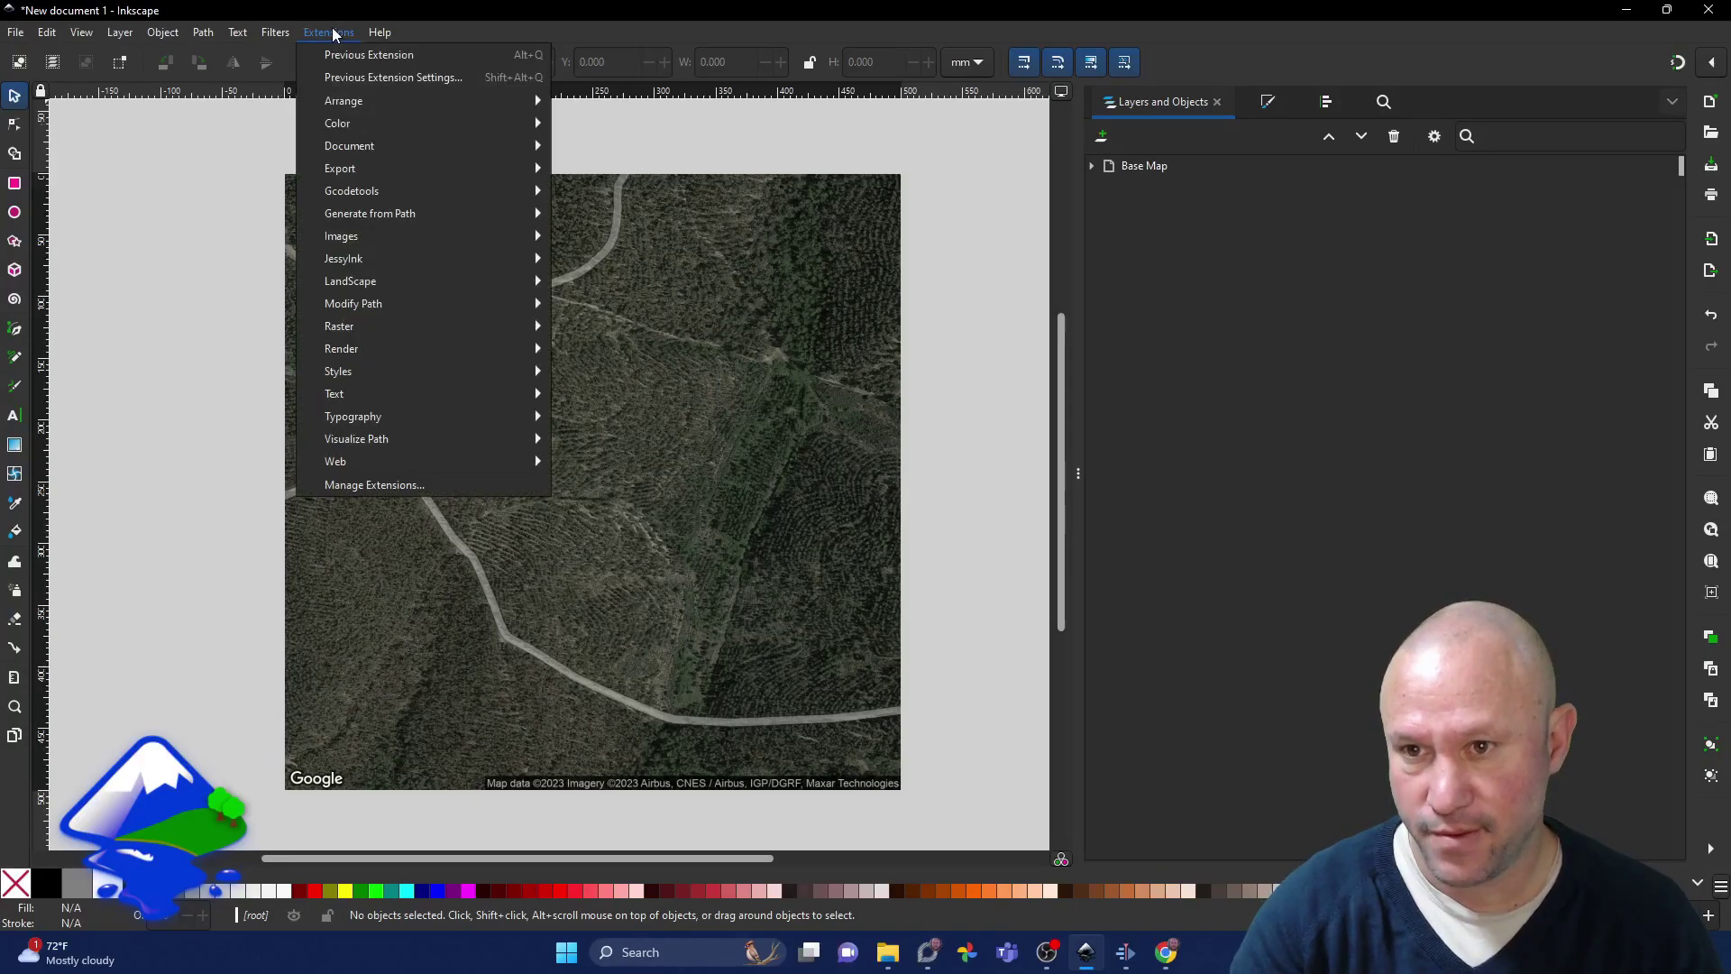
{"action": "mouse_move", "coordinate": [429, 281]}
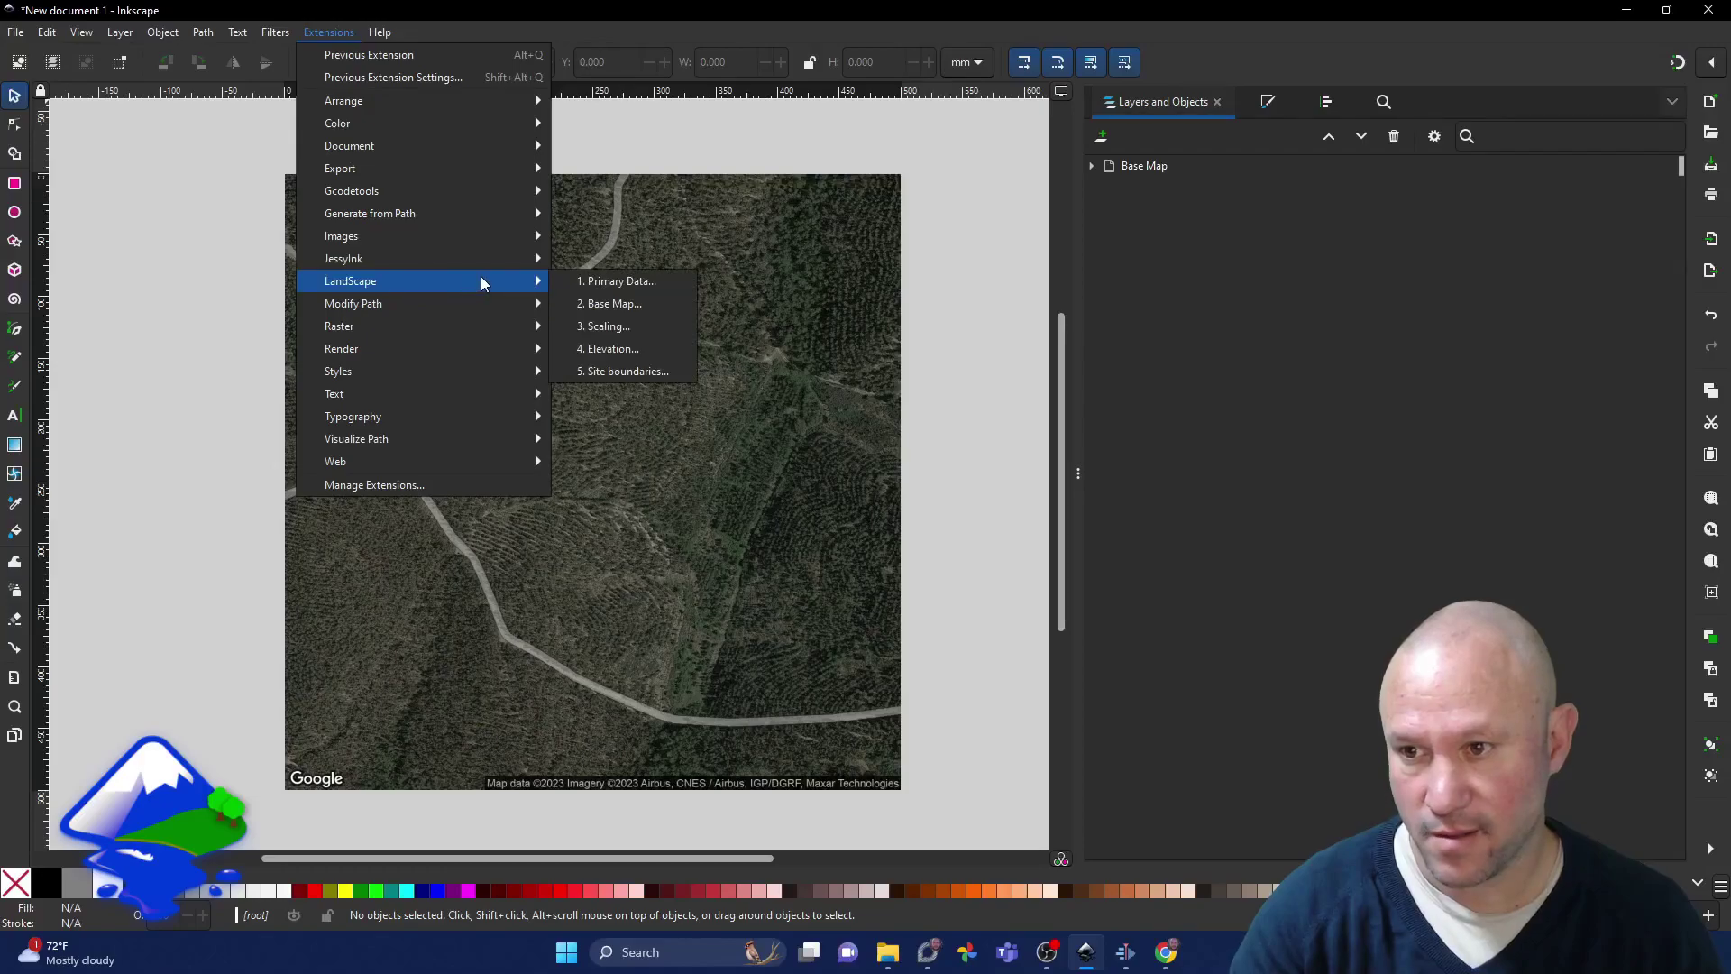